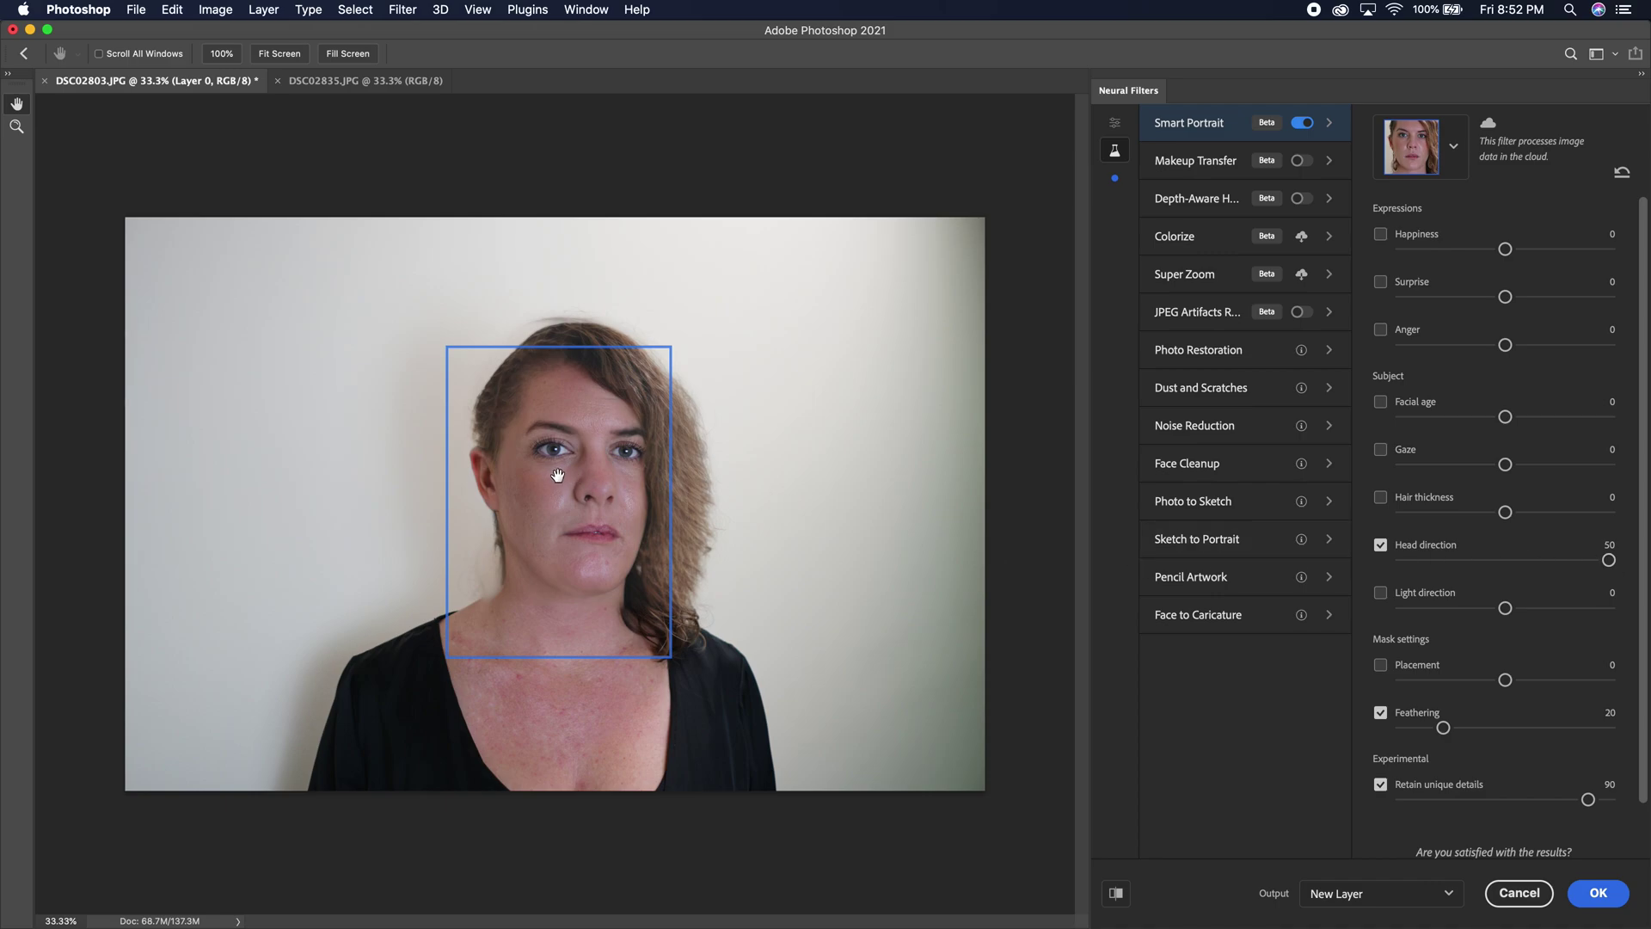
# Compare the woman's portrait with and without the Head direction adjustment, and cancel the Neural Filters.
pyautogui.click(1381, 545)
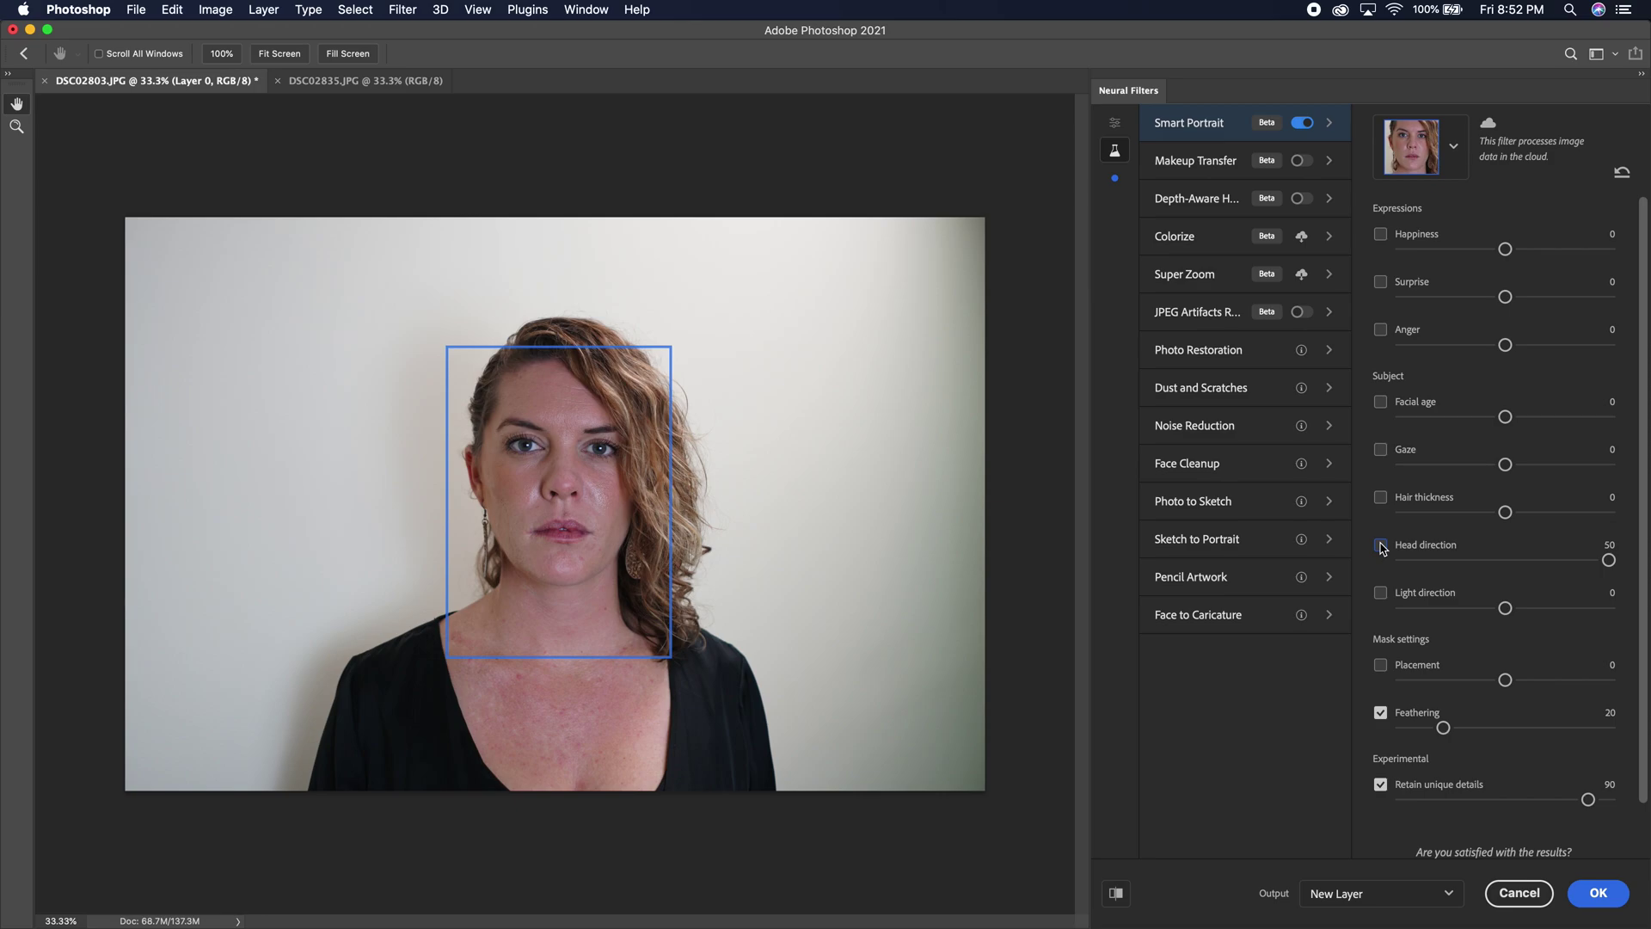
pyautogui.click(1381, 545)
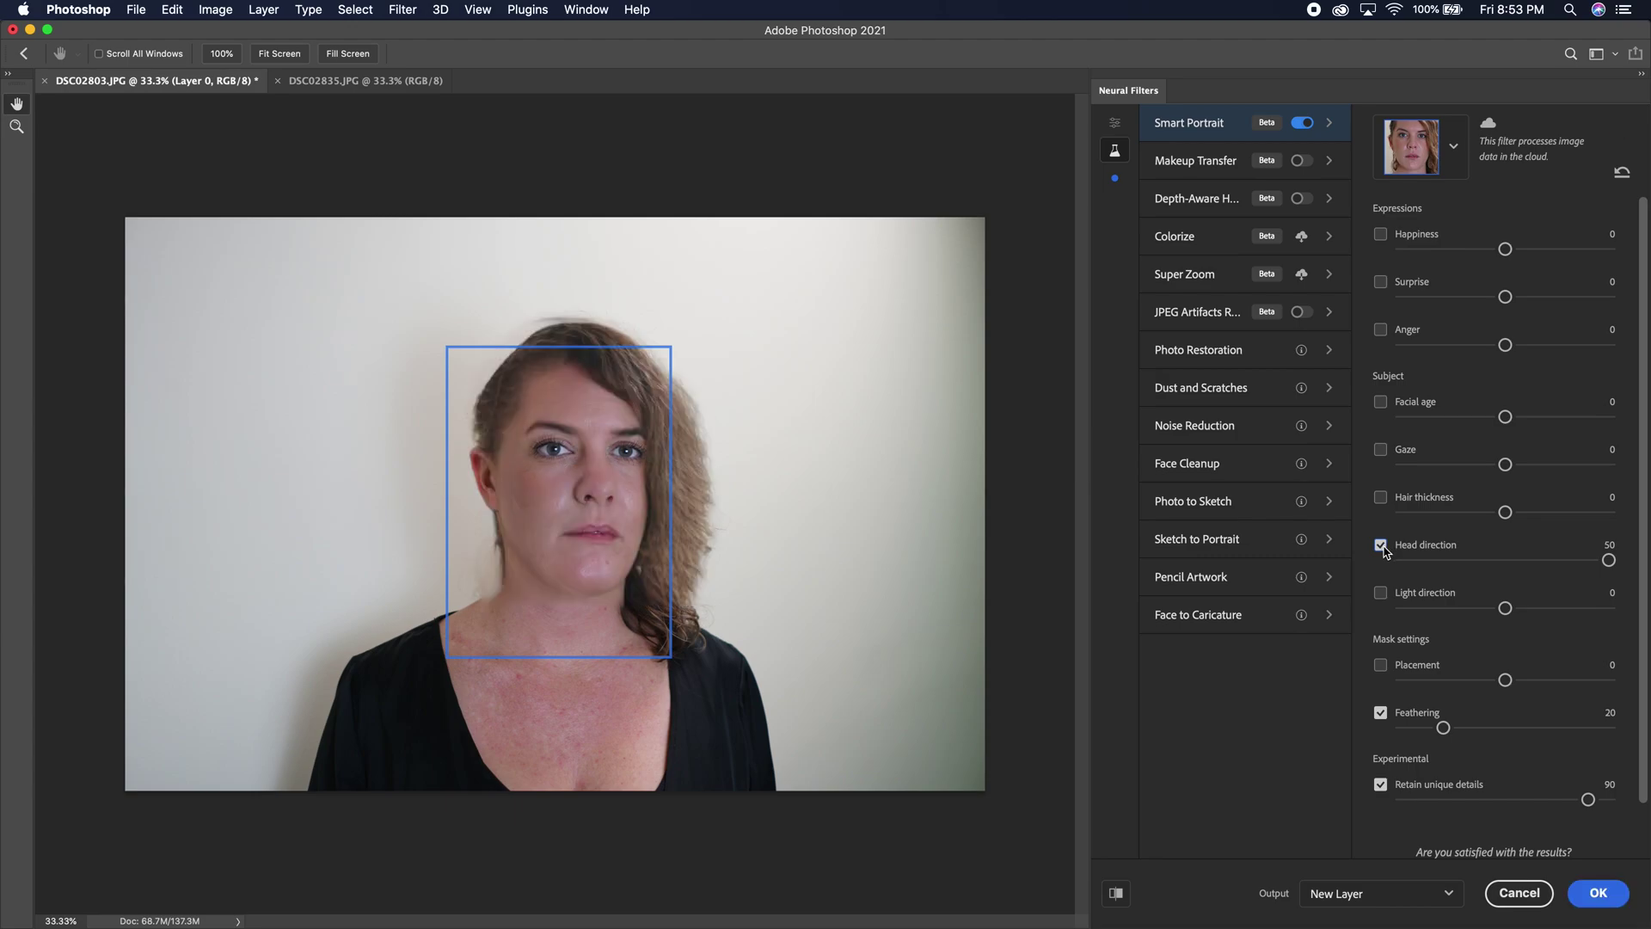
pyautogui.click(1381, 546)
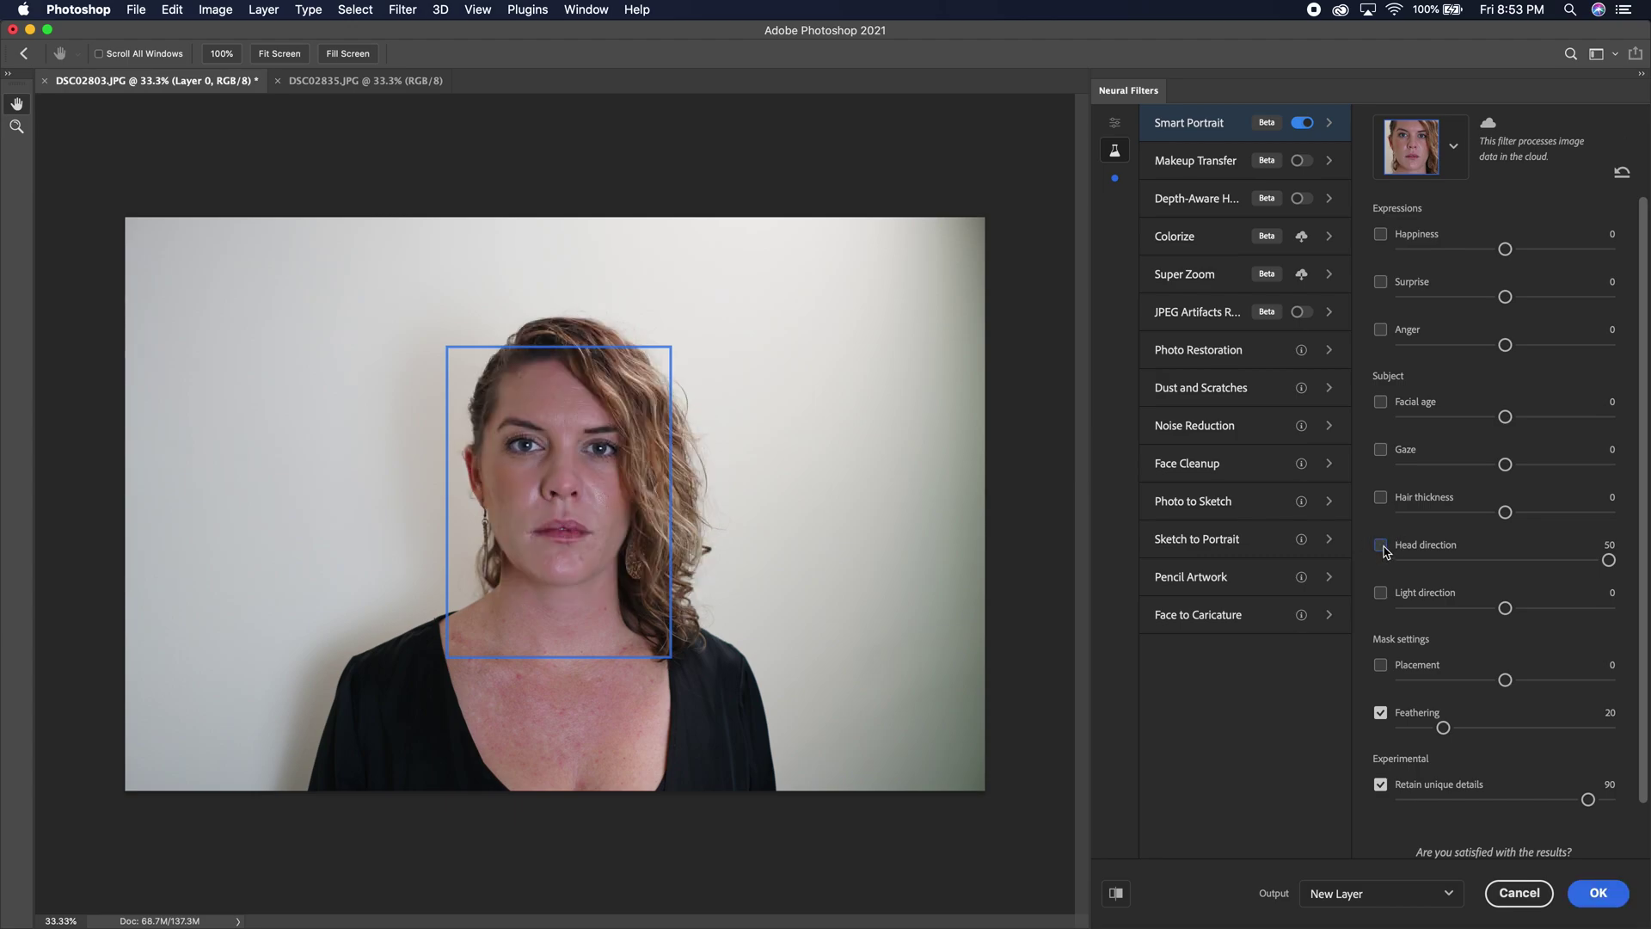
pyautogui.click(1382, 546)
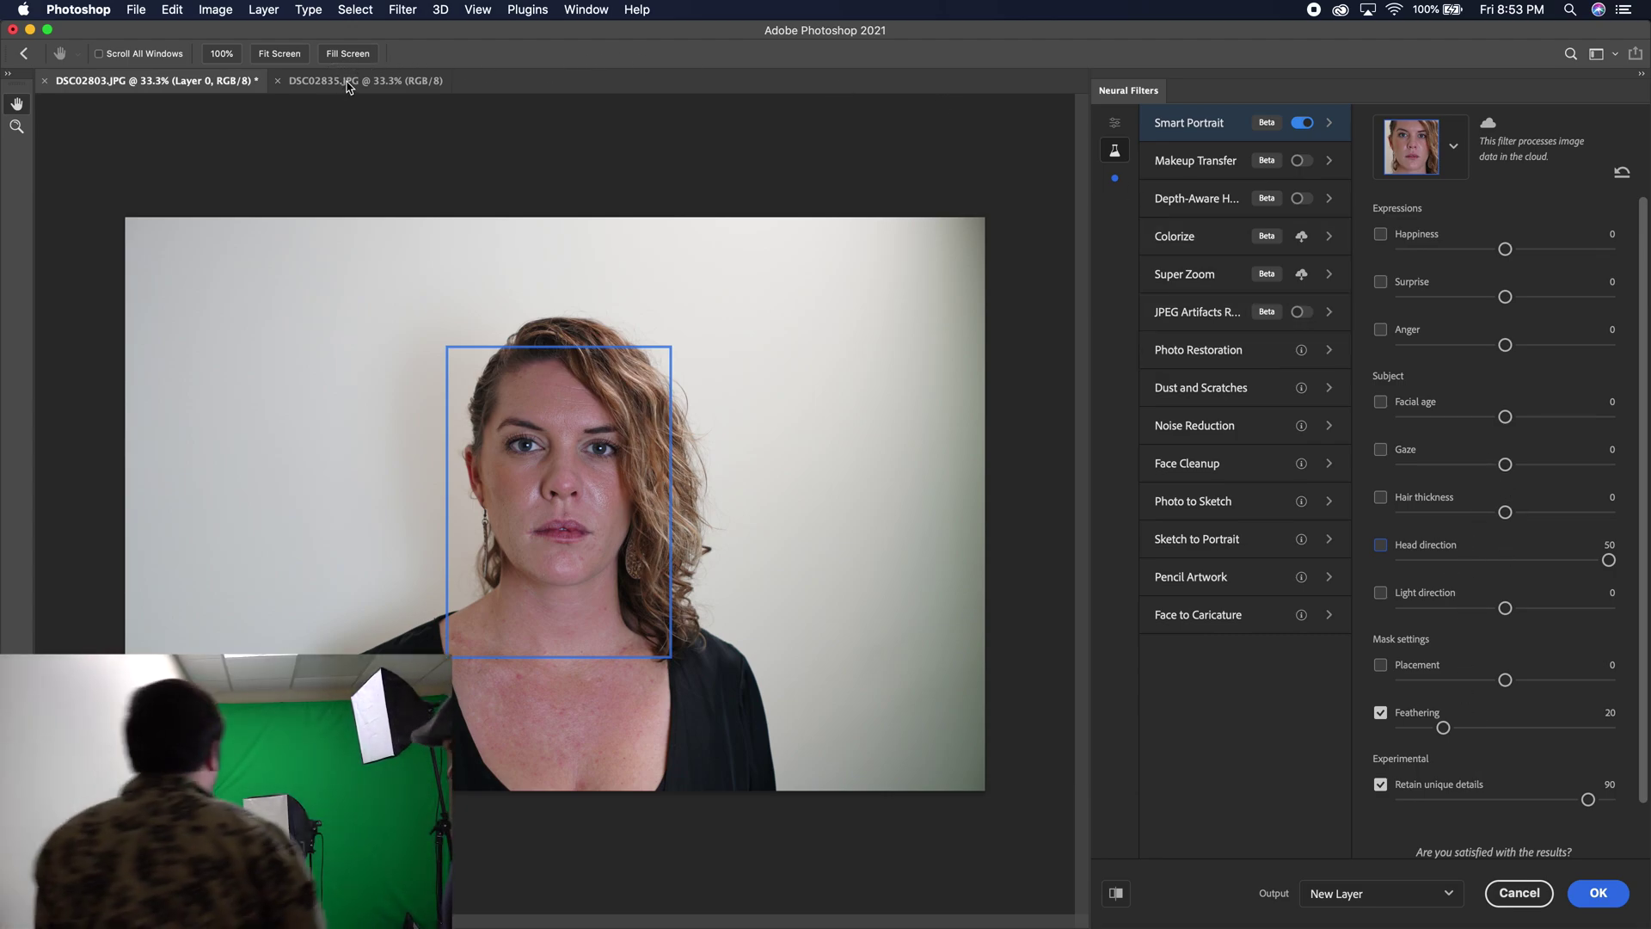
pyautogui.click(1542, 900)
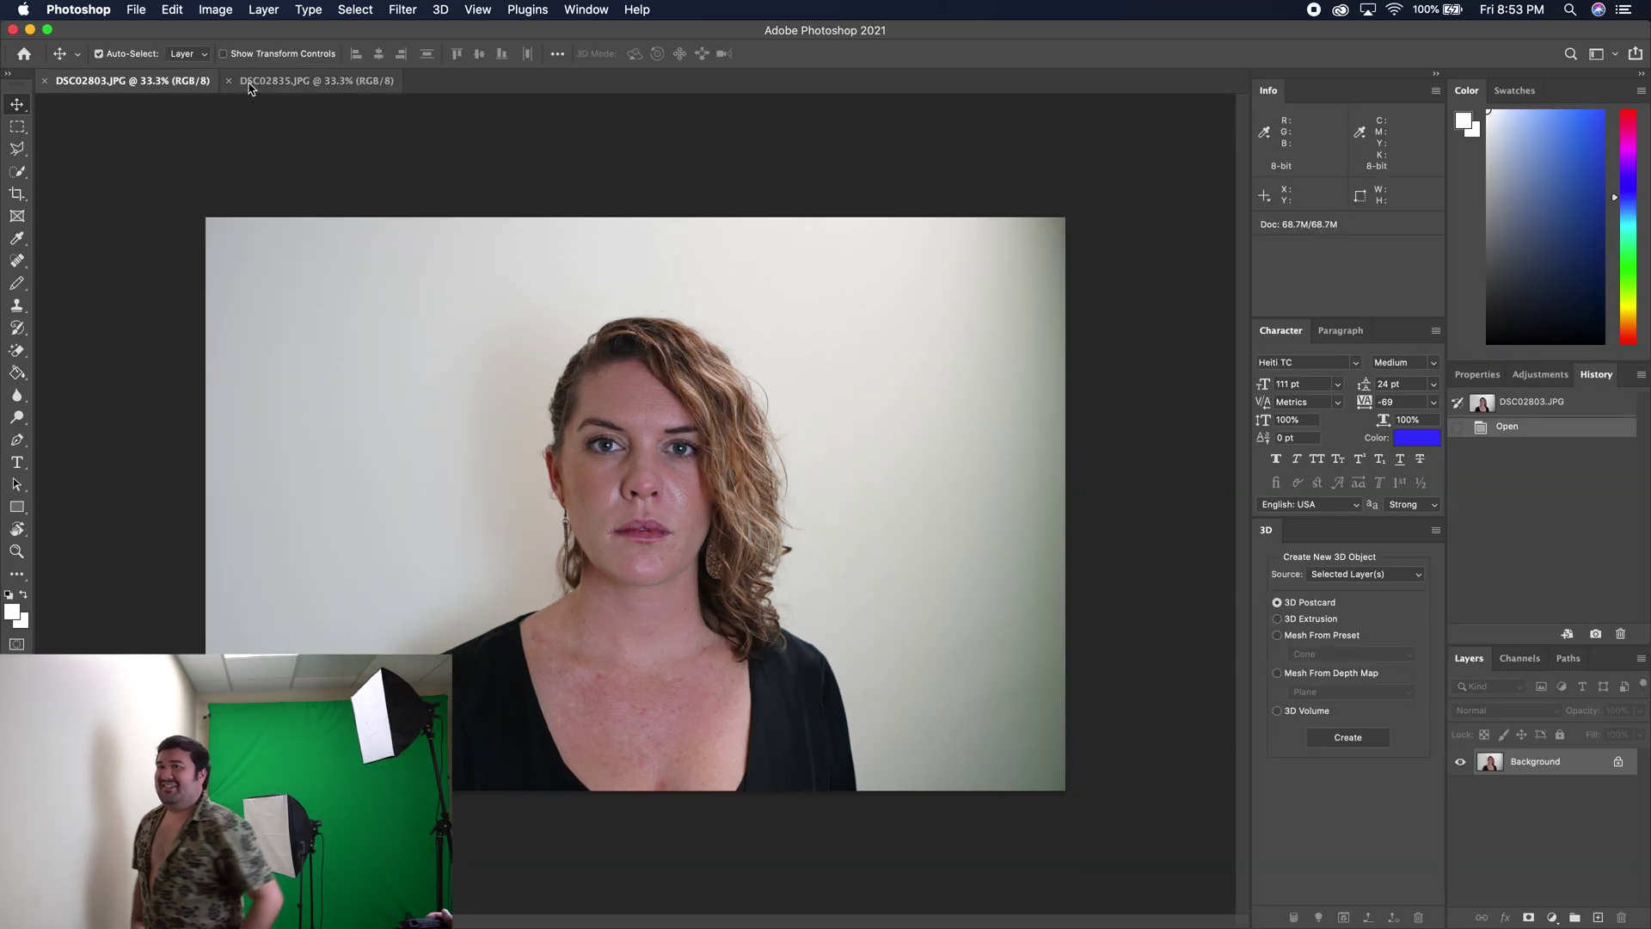
# Switch to the DSC02835.JPG document and open Neural Filters for the man's portrait.
pyautogui.click(312, 80)
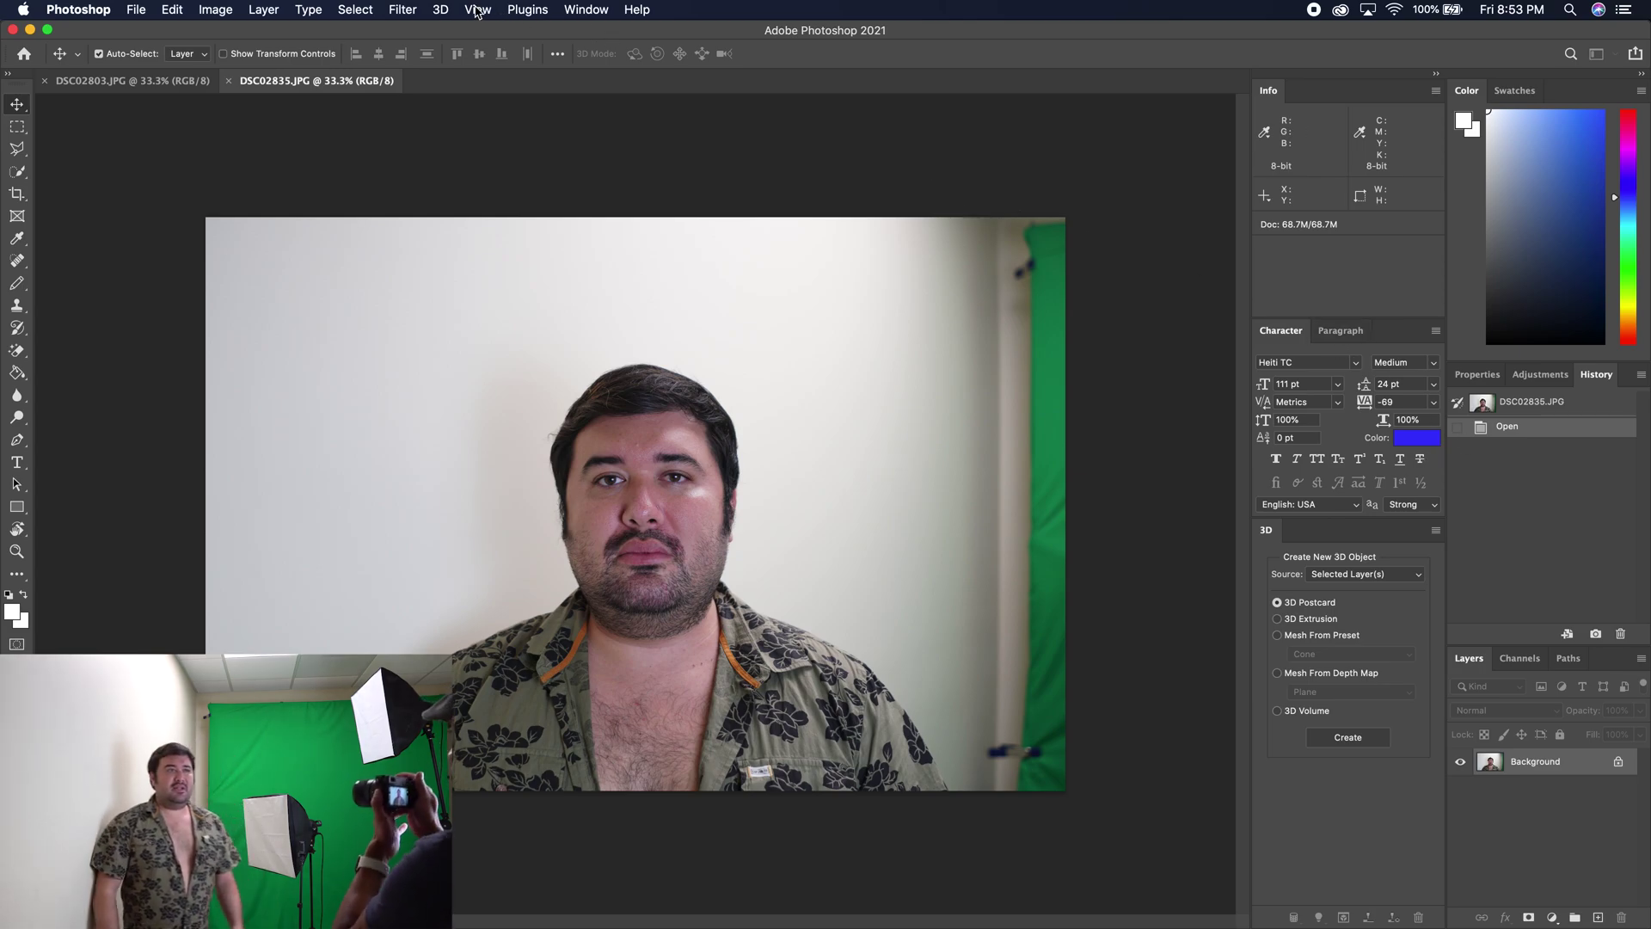
pyautogui.click(403, 10)
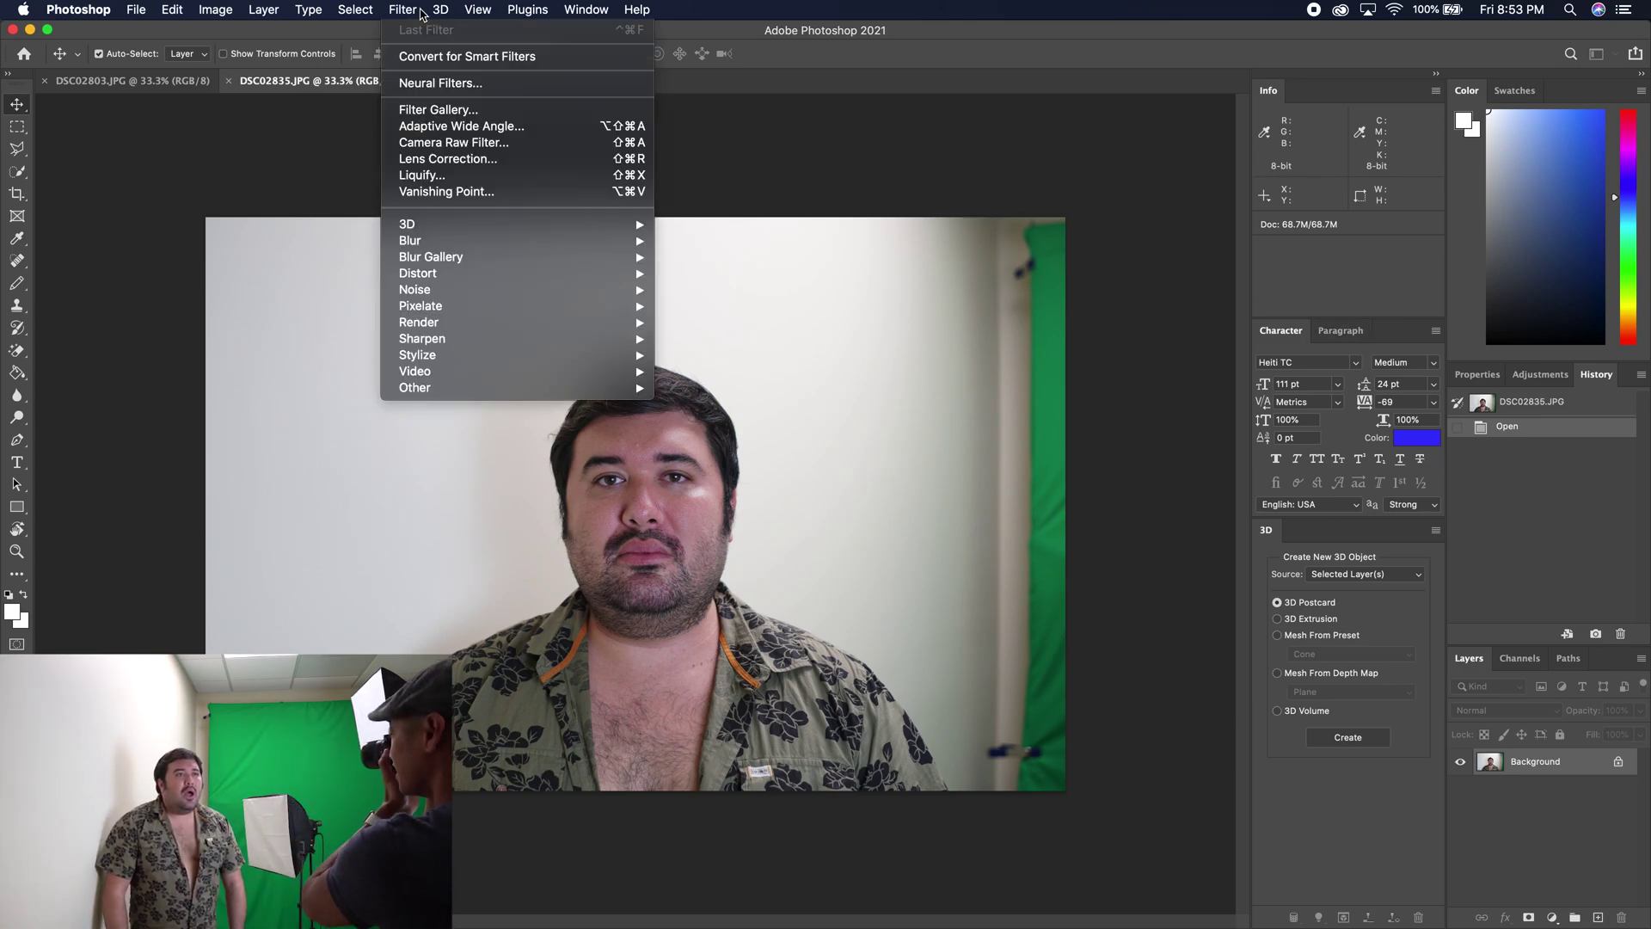
pyautogui.click(451, 82)
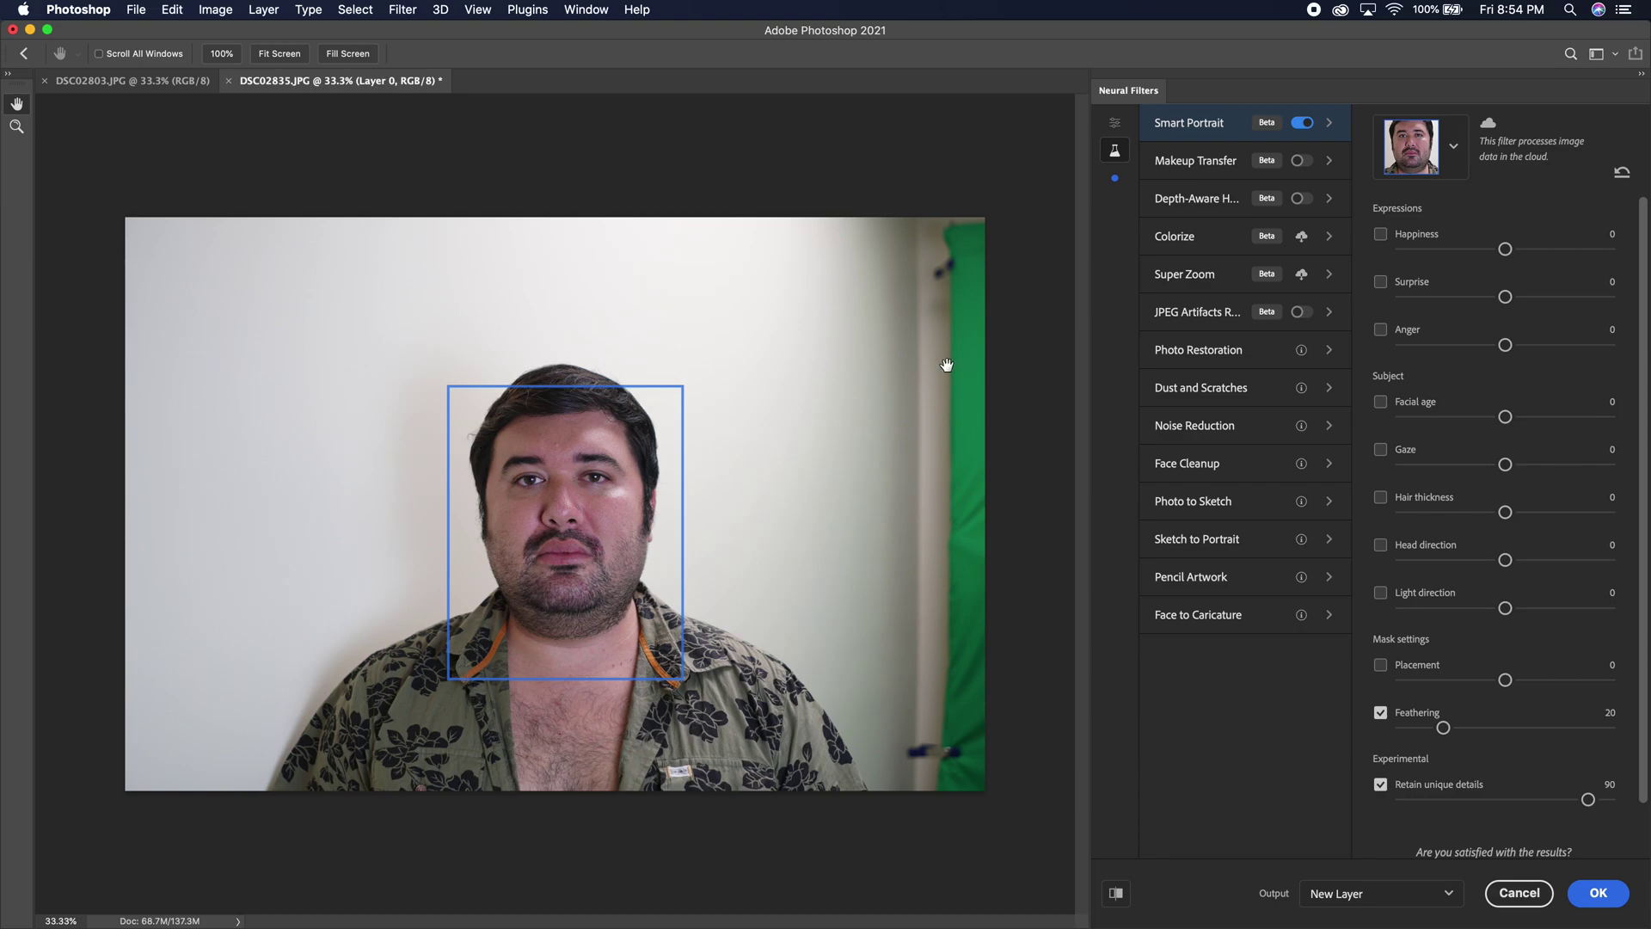
# Try a raised Happiness expression and Surprise at 50 on the man's face with Smart Portrait.
pyautogui.click(1382, 238)
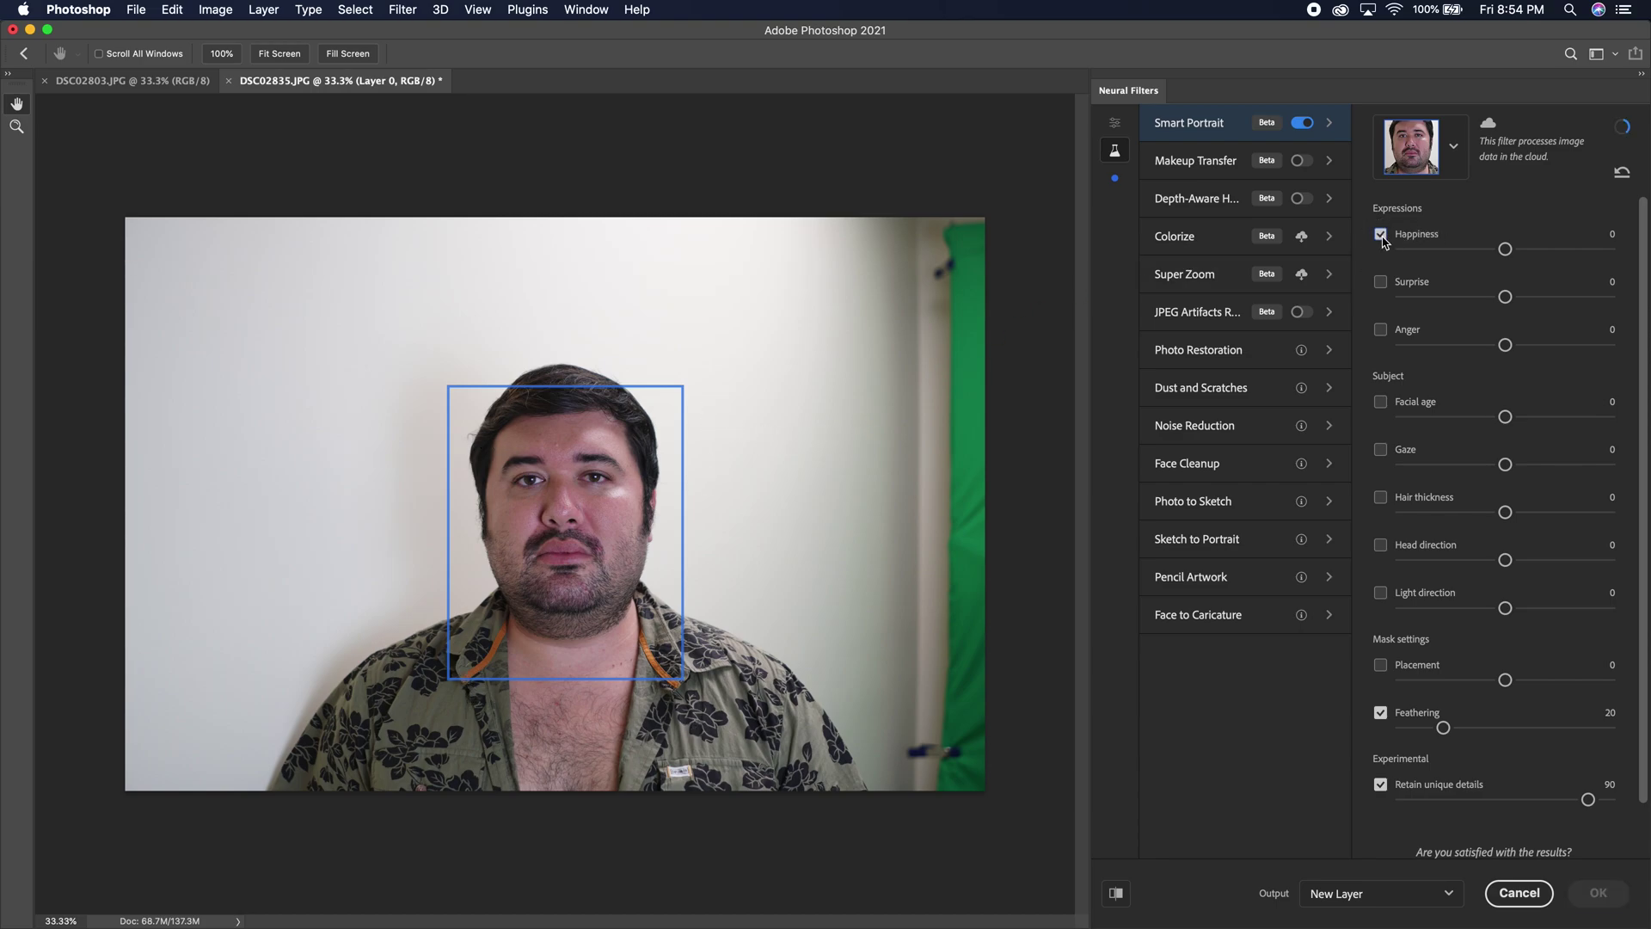
pyautogui.moveTo(1503, 250); pyautogui.dragTo(1553, 255)
pyautogui.click(1380, 281)
pyautogui.moveTo(1499, 303); pyautogui.dragTo(1524, 292)
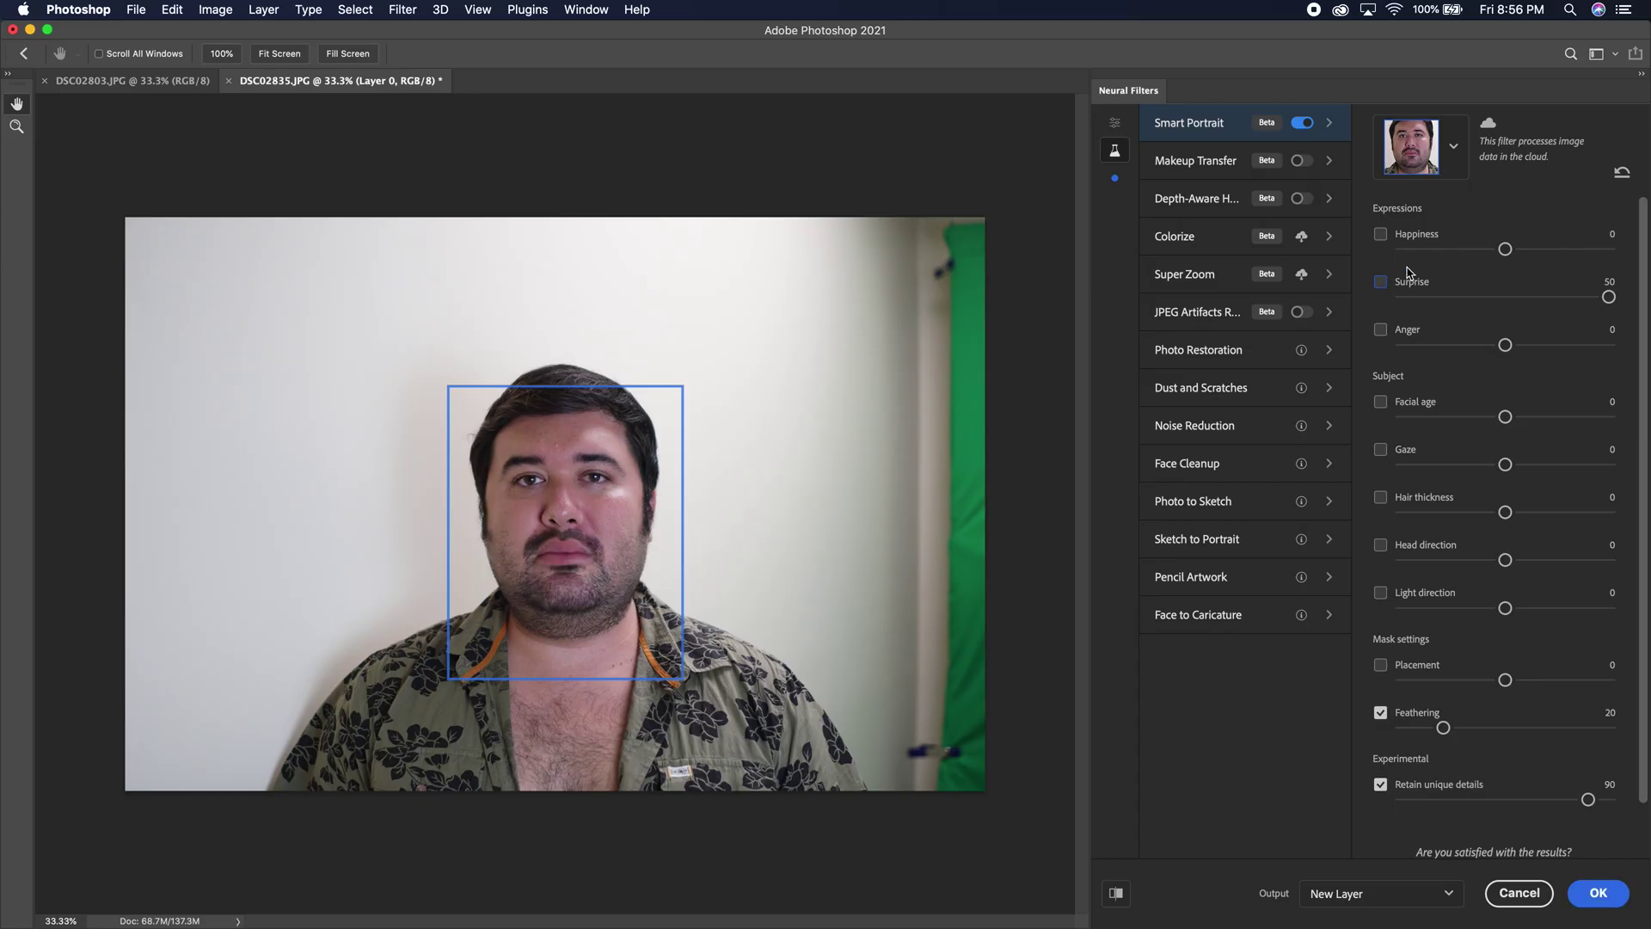
# Try Anger at 50 on the man's face, compare it with the original expression, and reset the filter parameters.
pyautogui.click(1380, 330)
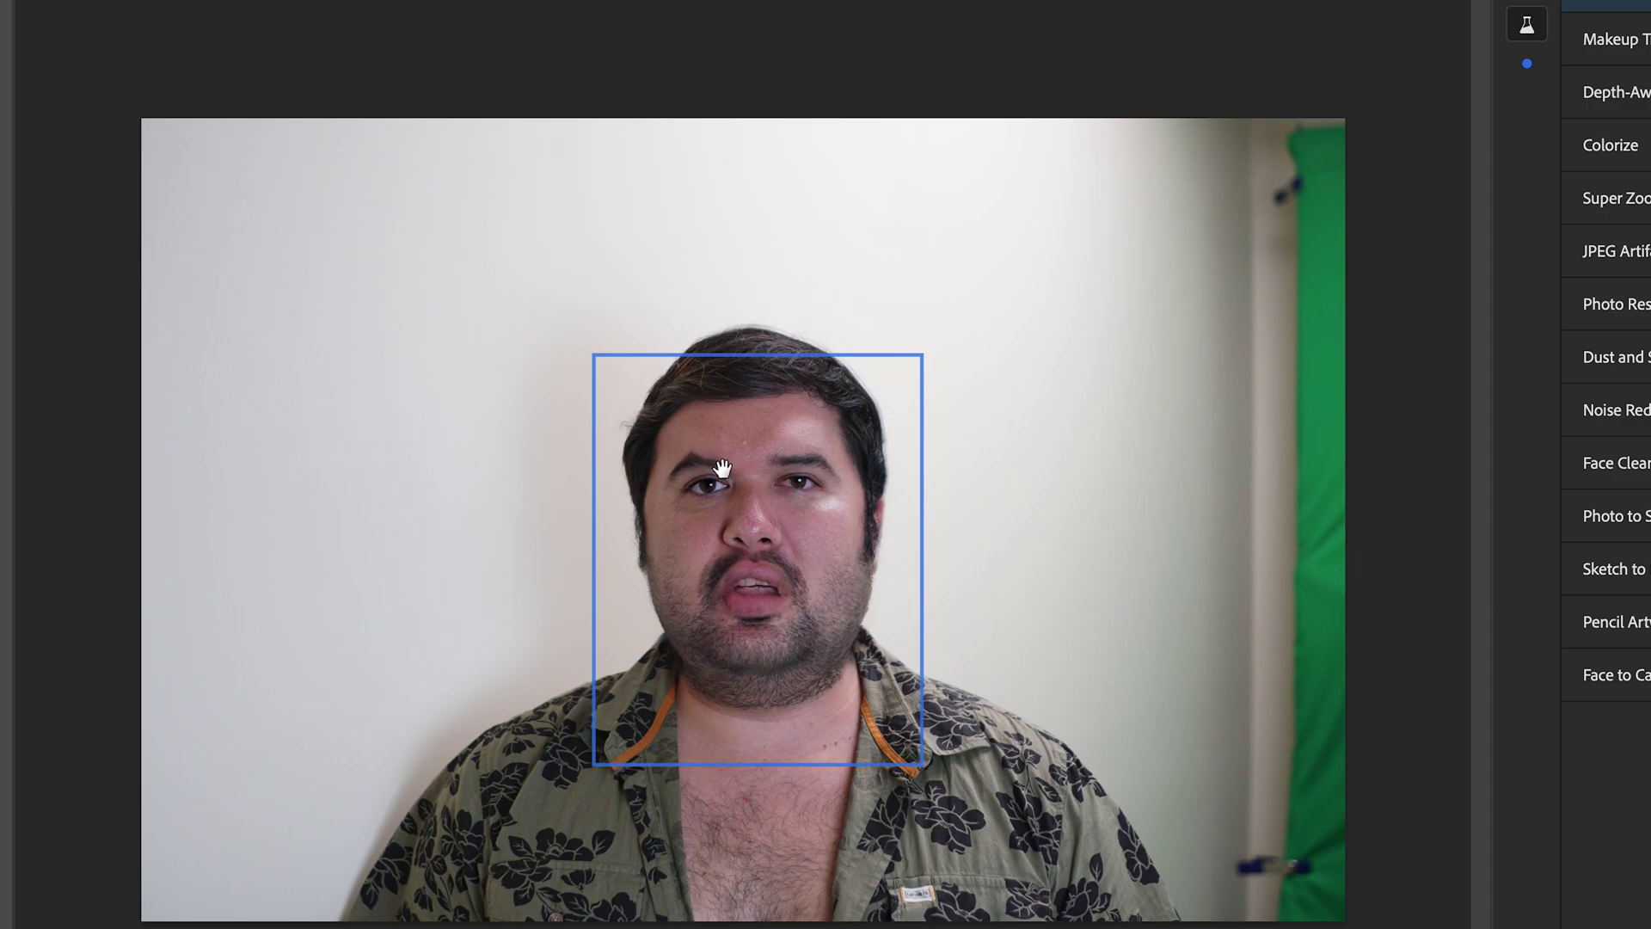
pyautogui.click(1381, 330)
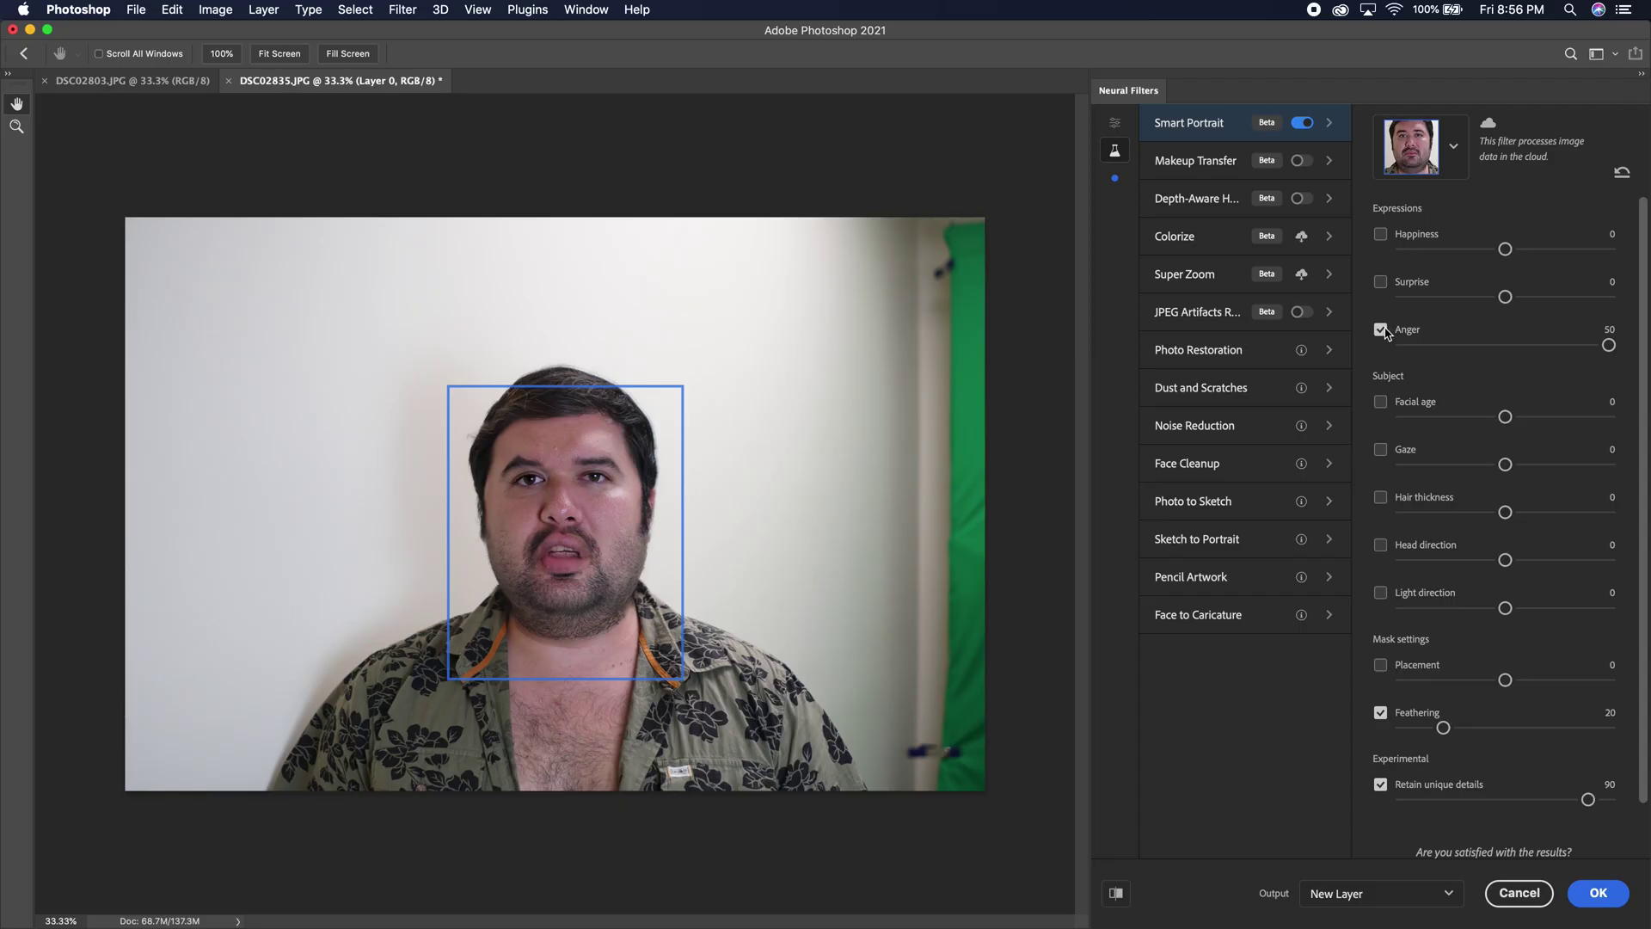
pyautogui.click(1381, 331)
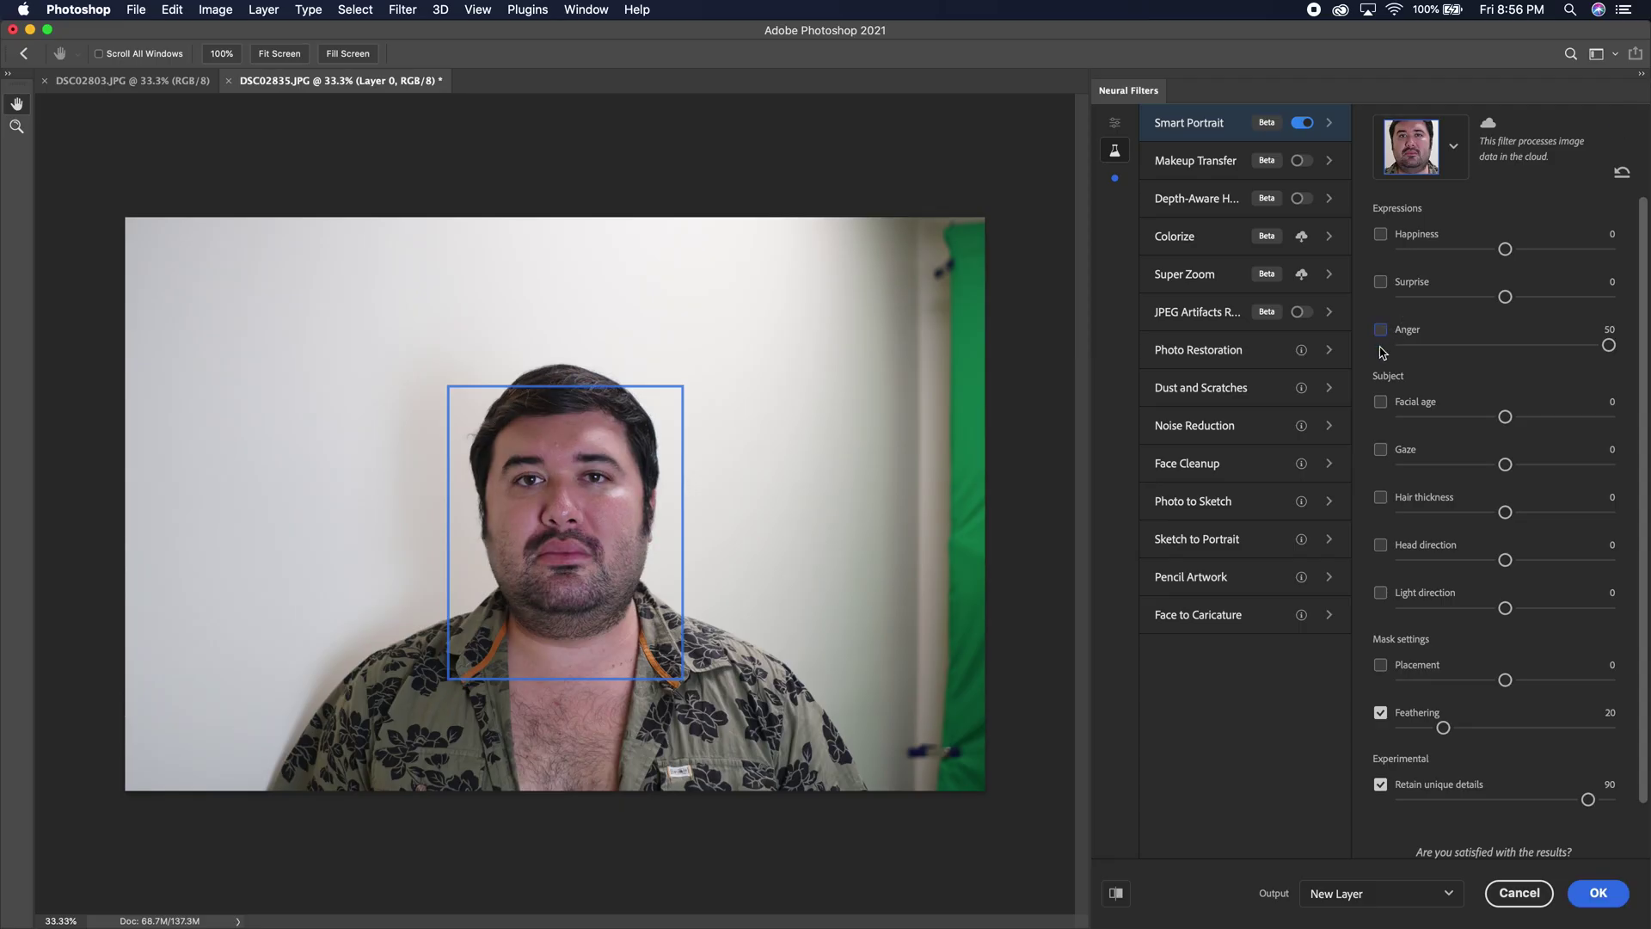
pyautogui.click(1381, 330)
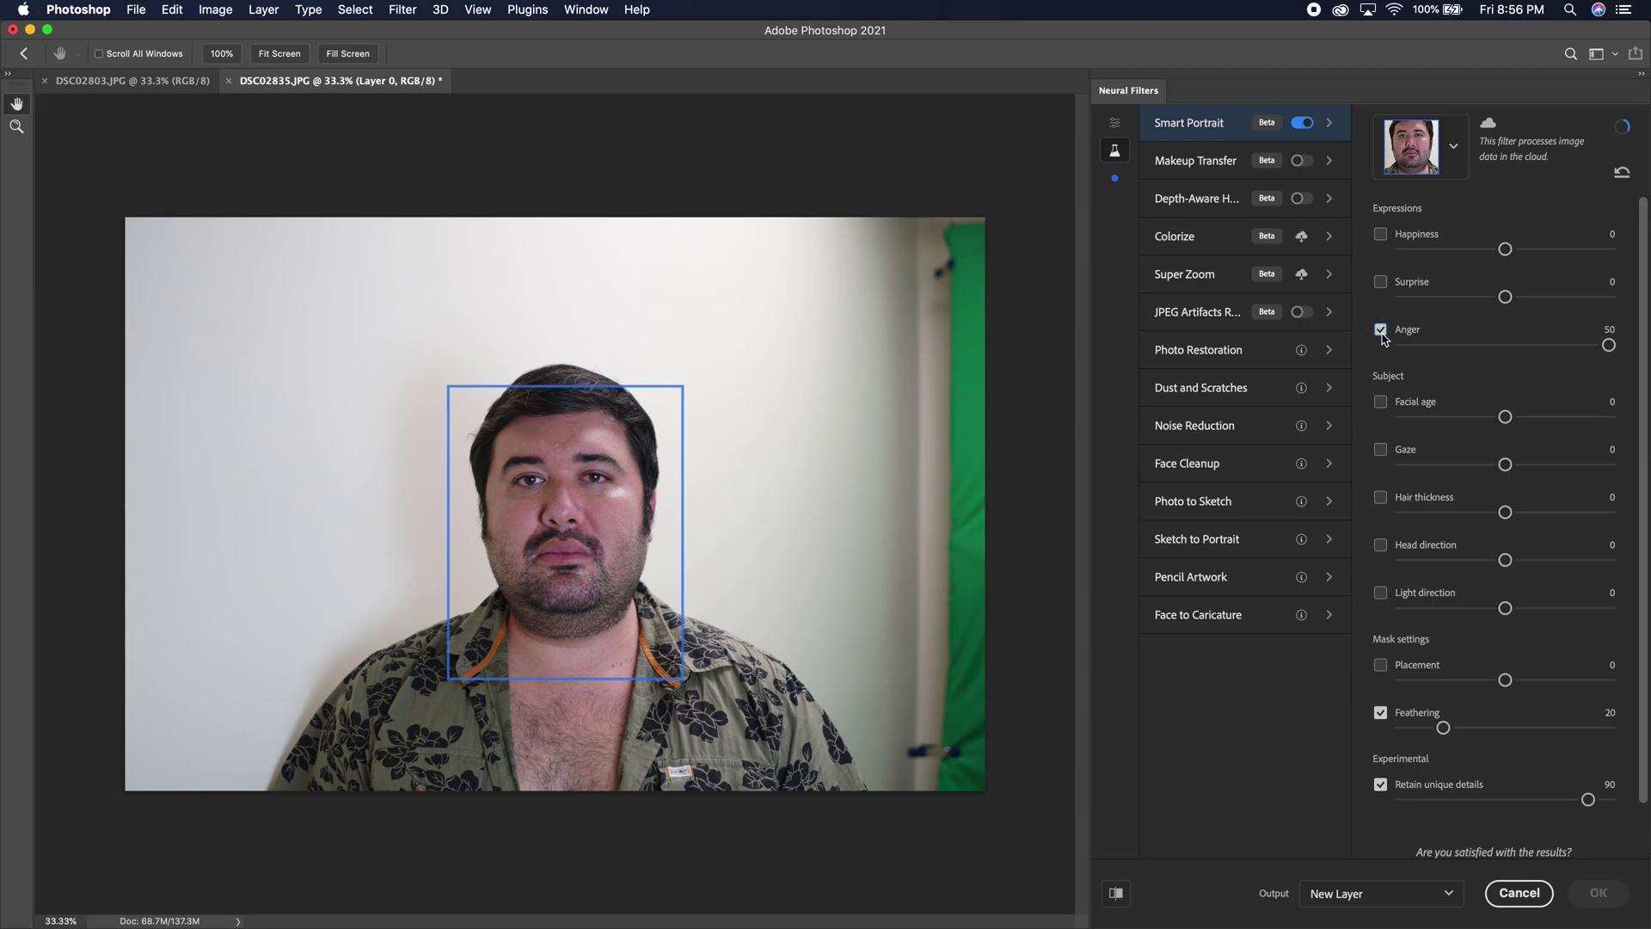
pyautogui.click(1622, 173)
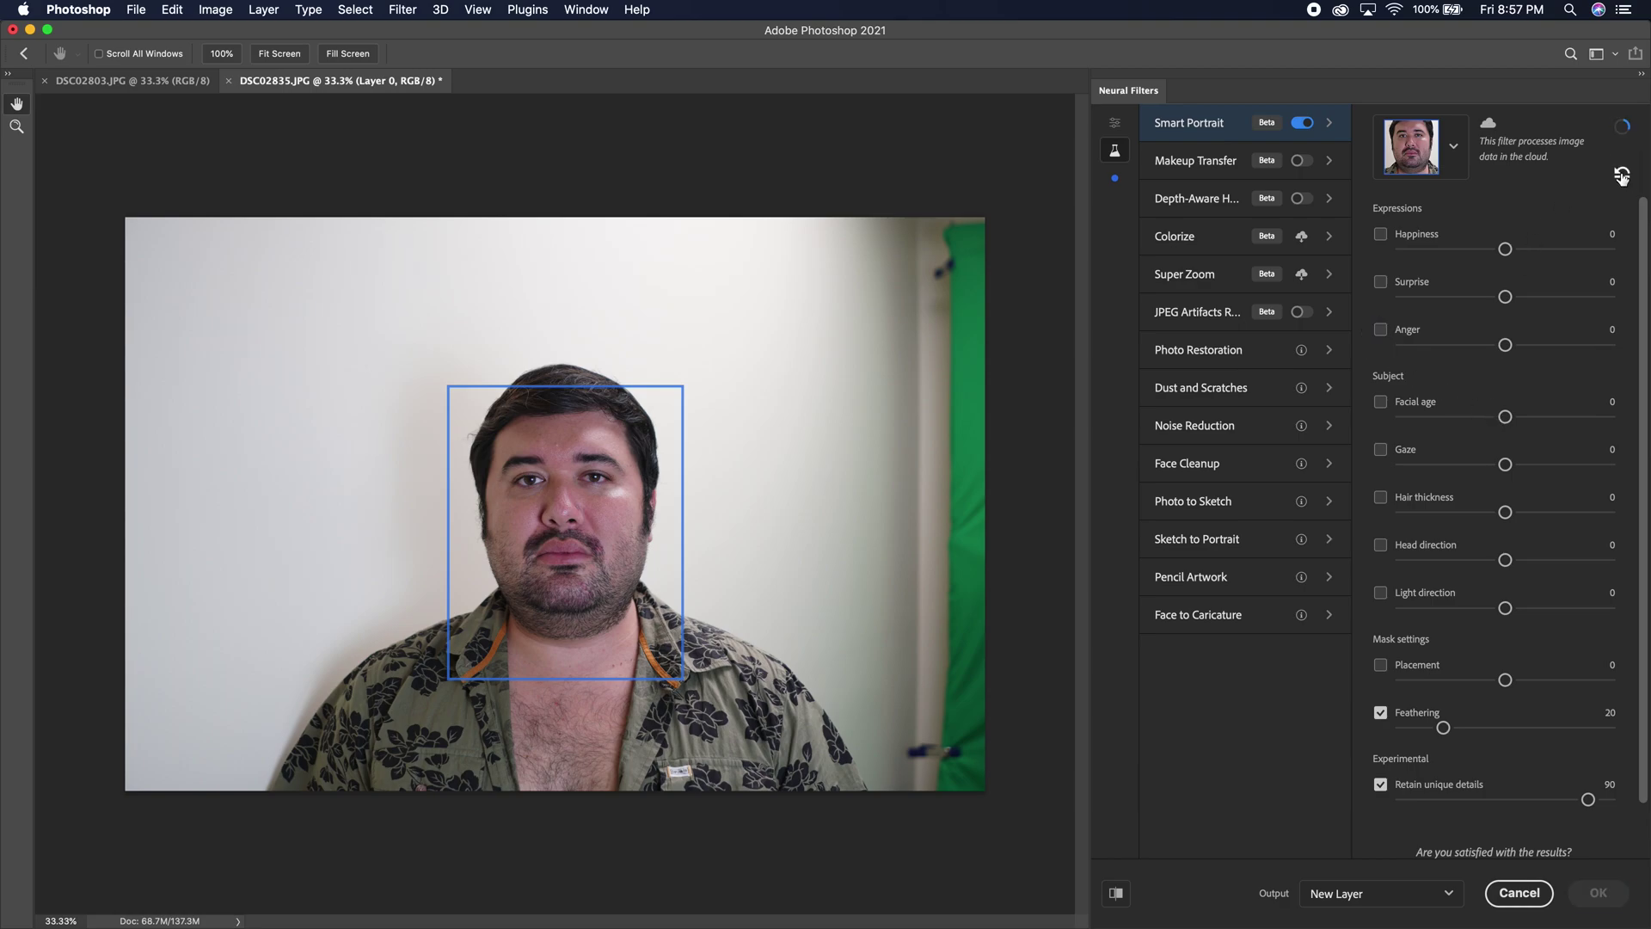
# Try Facial age at 50 on the man's portrait, and Gaze at -50 with the age effect disabled.
pyautogui.click(1381, 402)
pyautogui.moveTo(1505, 417); pyautogui.dragTo(1515, 417)
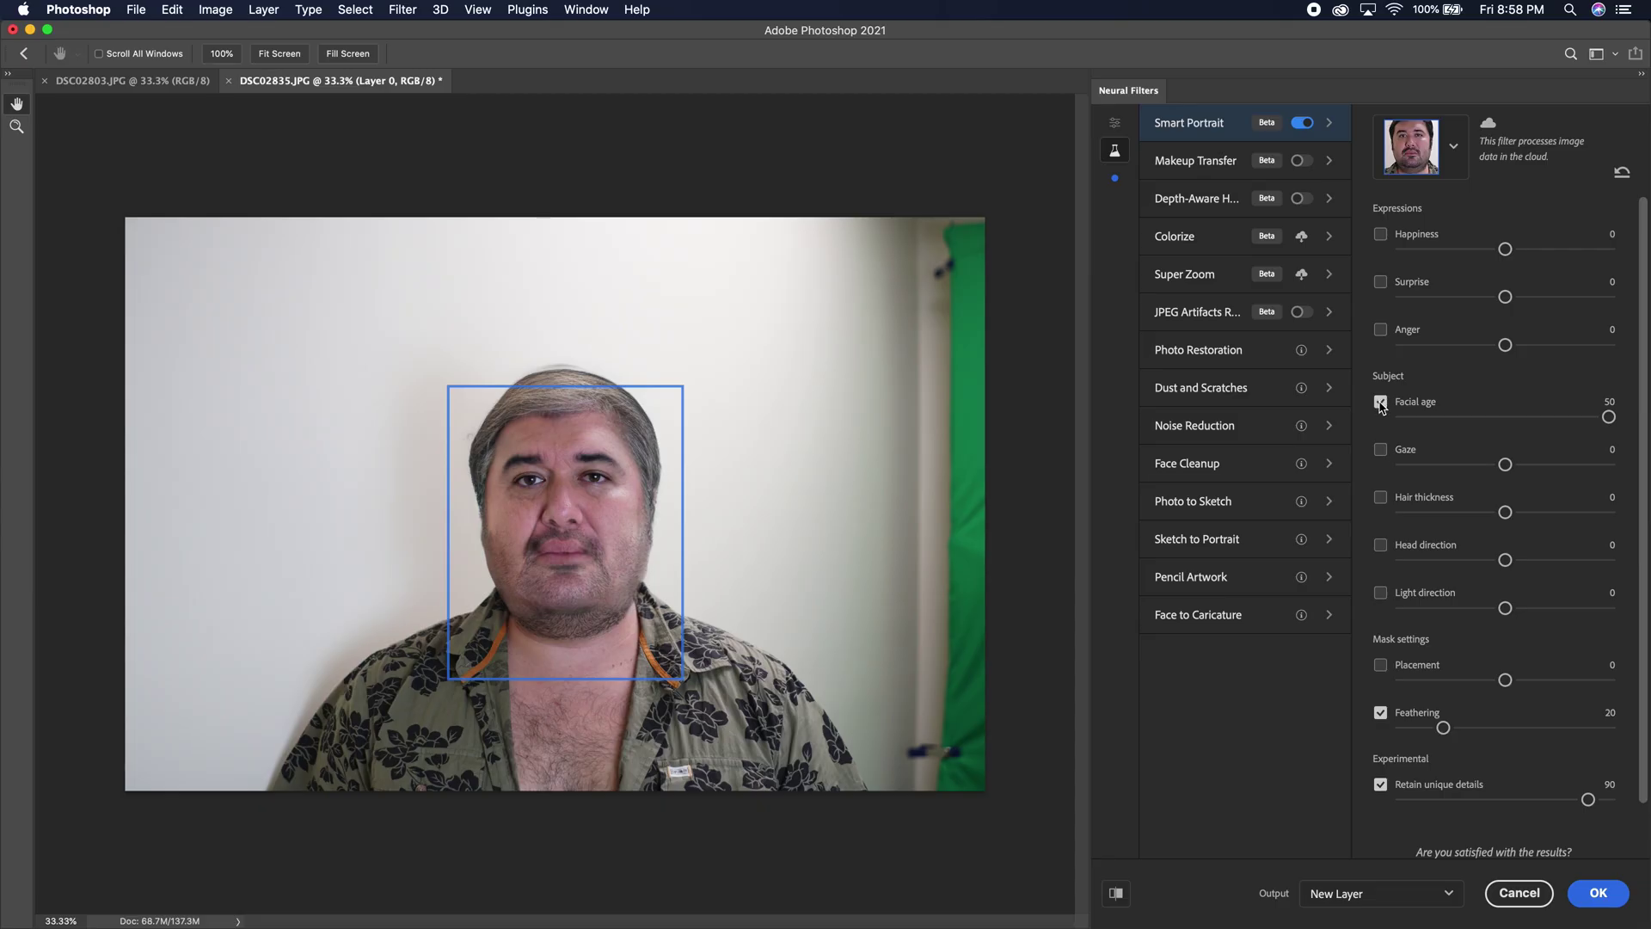
pyautogui.click(1381, 404)
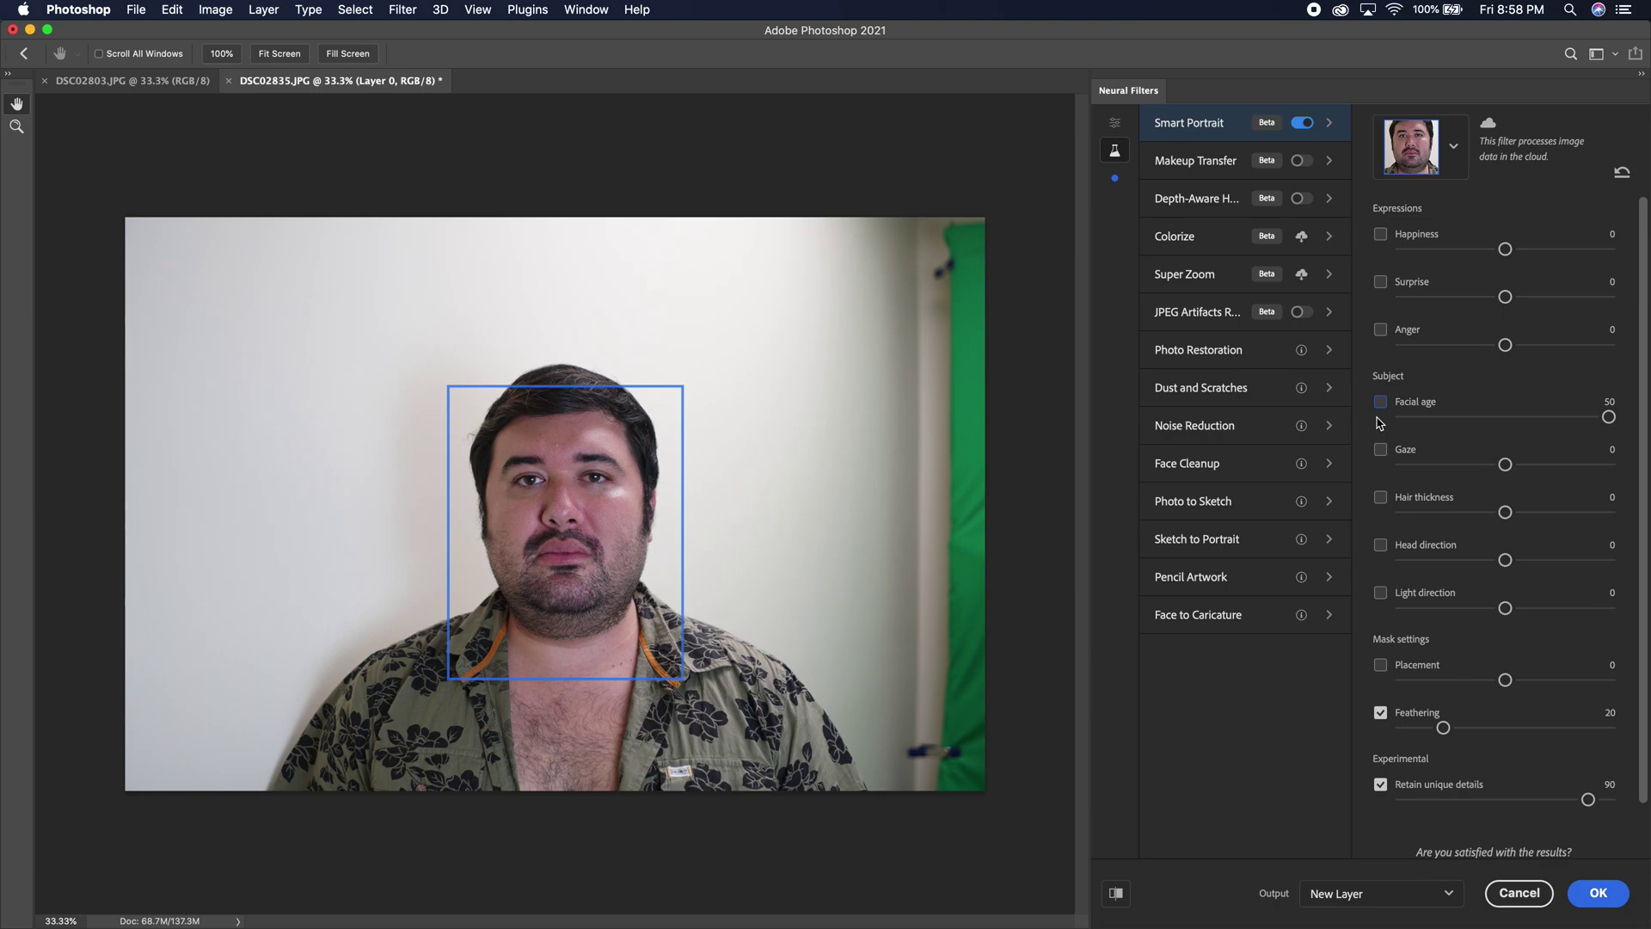
pyautogui.click(1381, 449)
pyautogui.moveTo(1510, 469); pyautogui.dragTo(1434, 465)
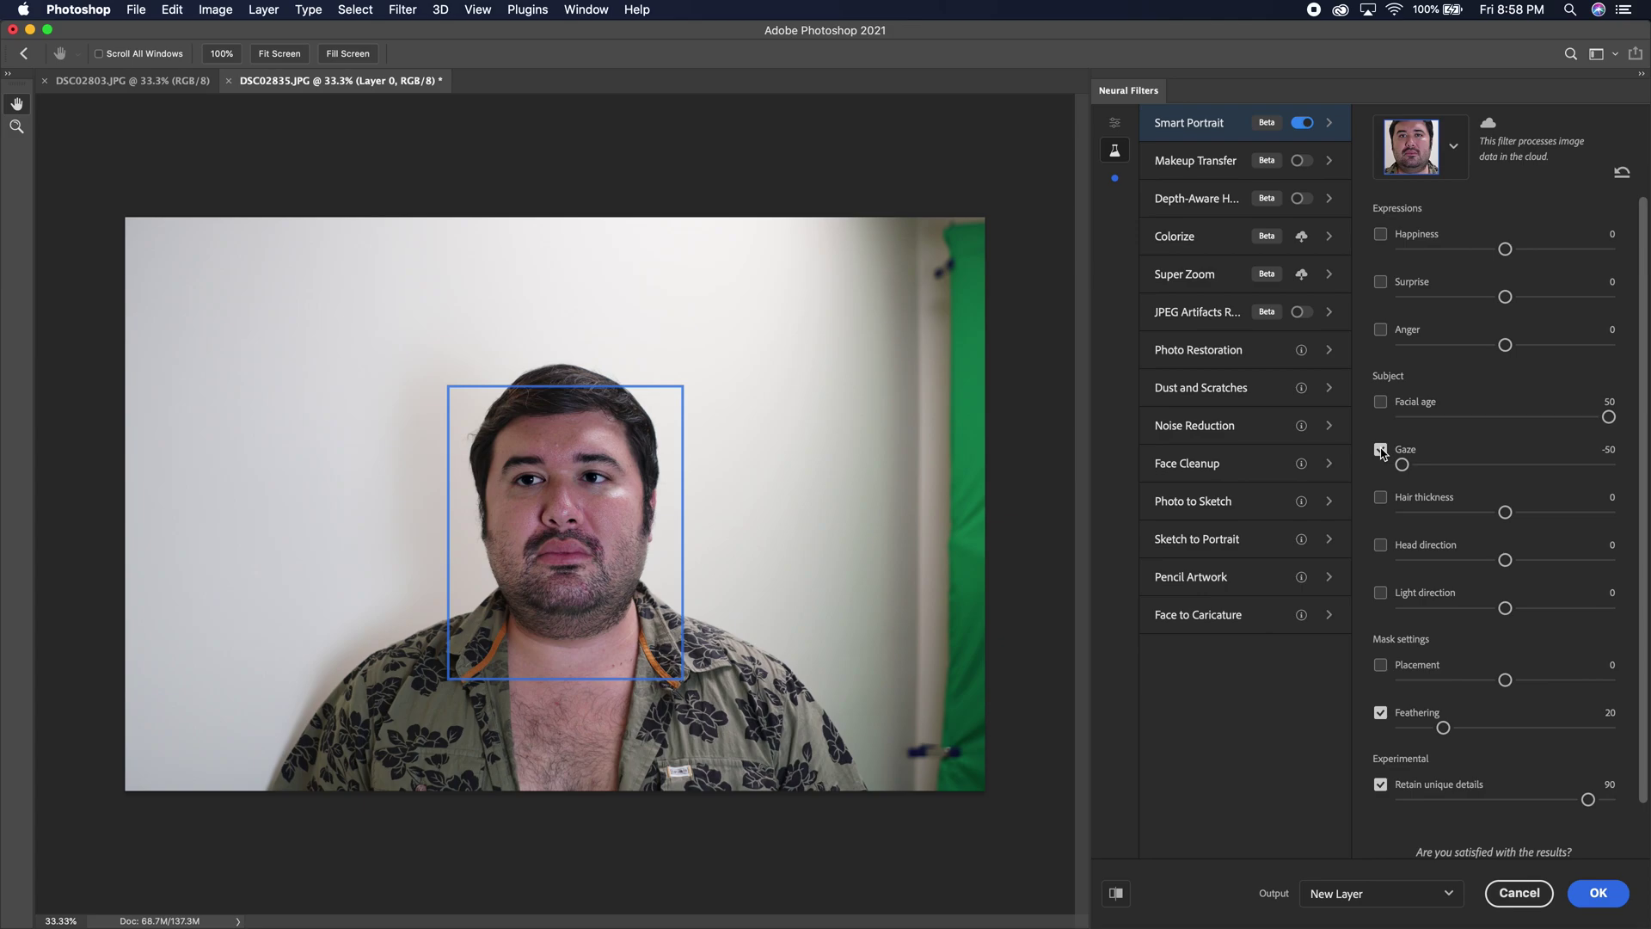
# Try increasing the man's Hair thickness and then reducing it to -50.
pyautogui.click(1381, 497)
pyautogui.moveTo(1506, 513); pyautogui.dragTo(1612, 517)
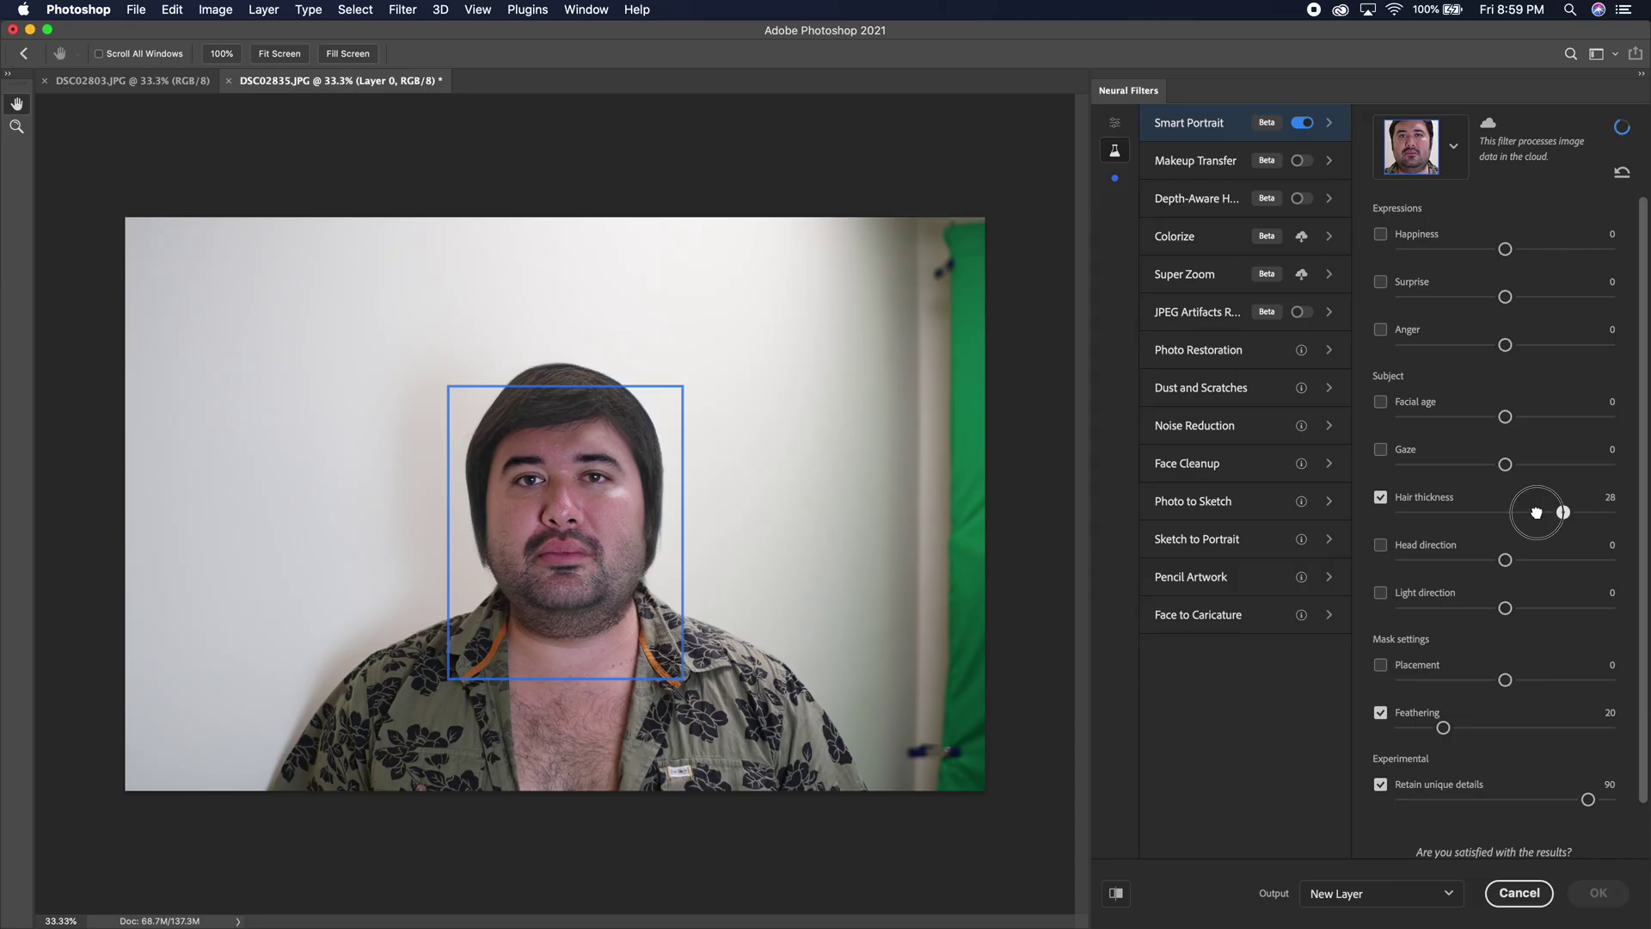
pyautogui.moveTo(1505, 513); pyautogui.dragTo(1367, 514)
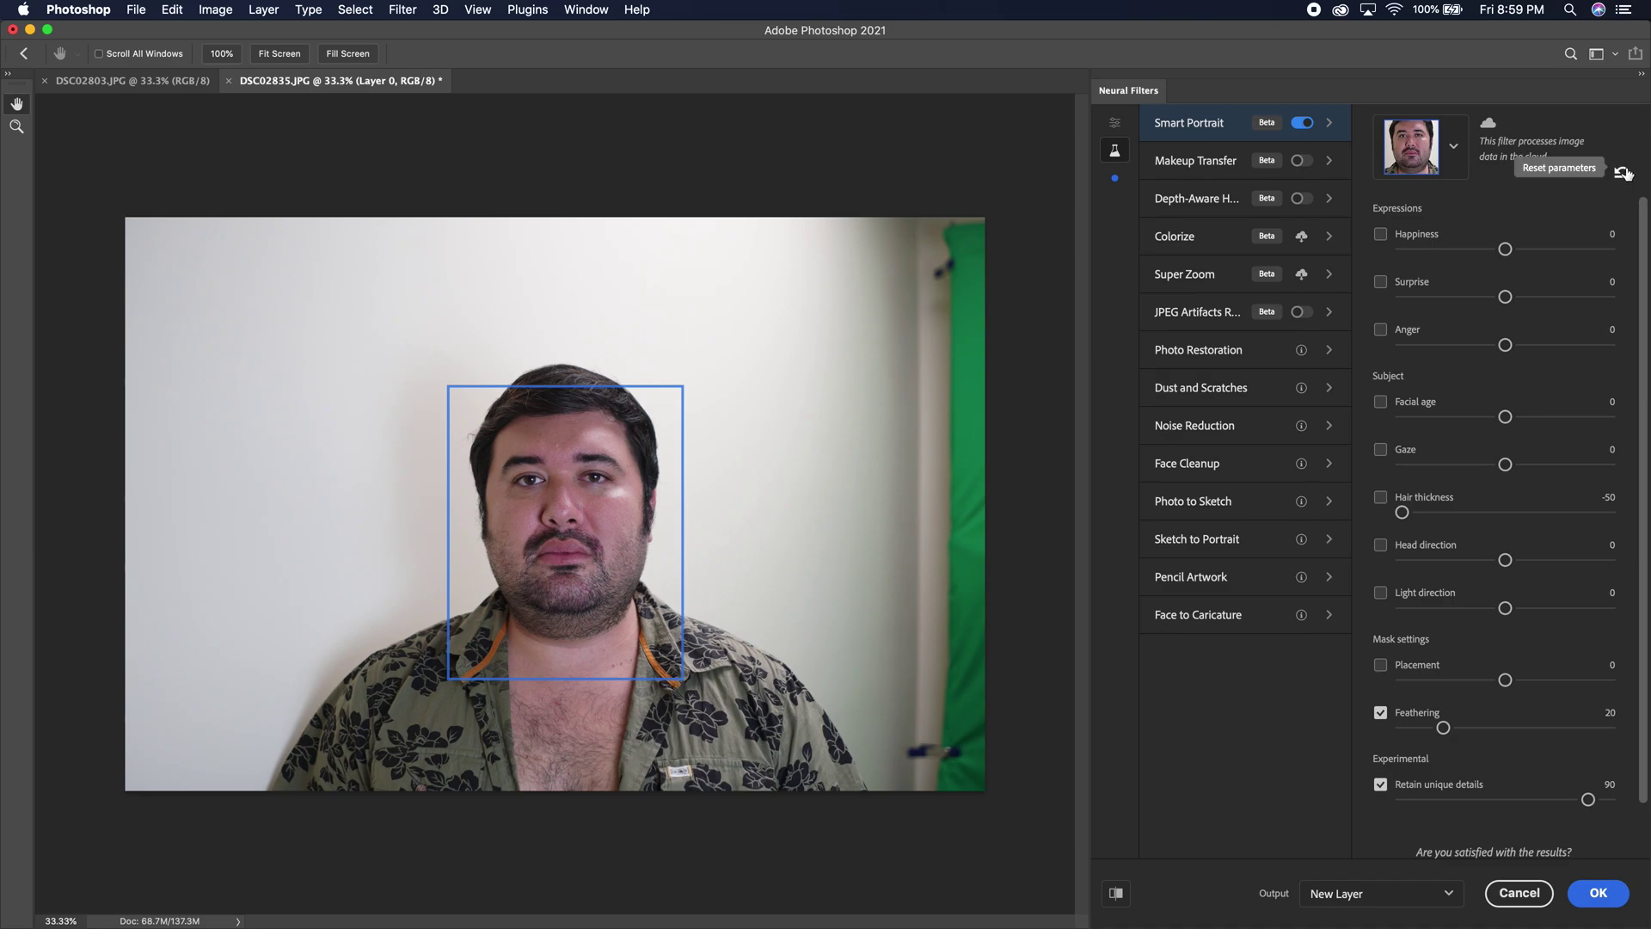
# Try a negative Head direction on the man's portrait and cancel the Neural Filters.
pyautogui.click(1381, 547)
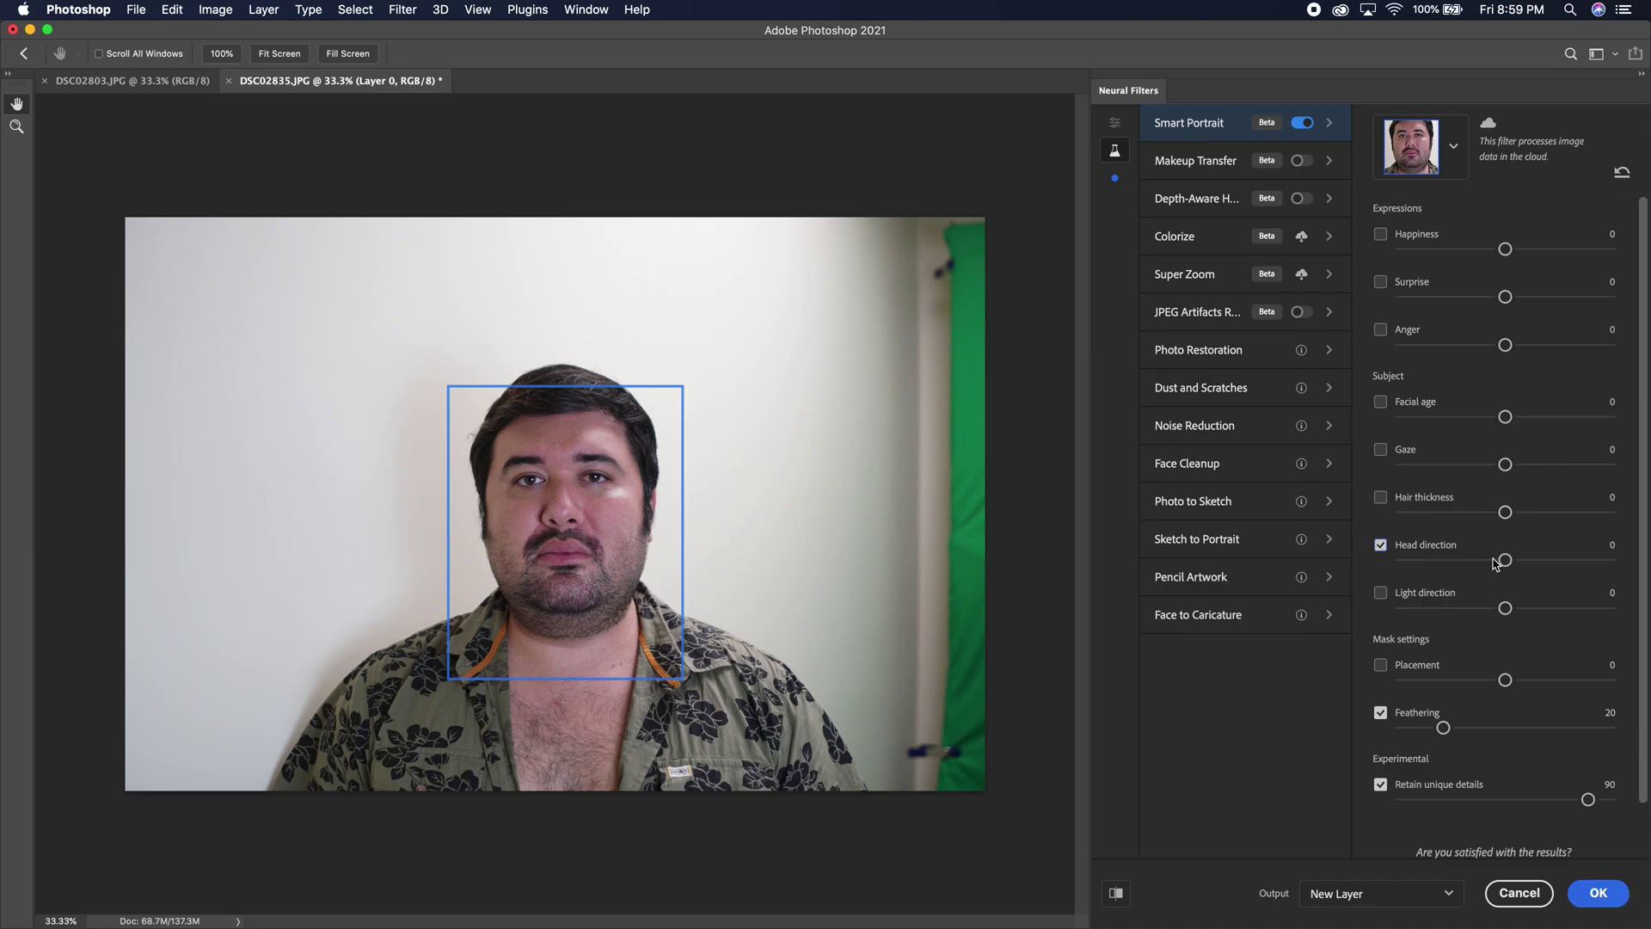
pyautogui.moveTo(1506, 561); pyautogui.dragTo(1442, 567)
pyautogui.click(1519, 892)
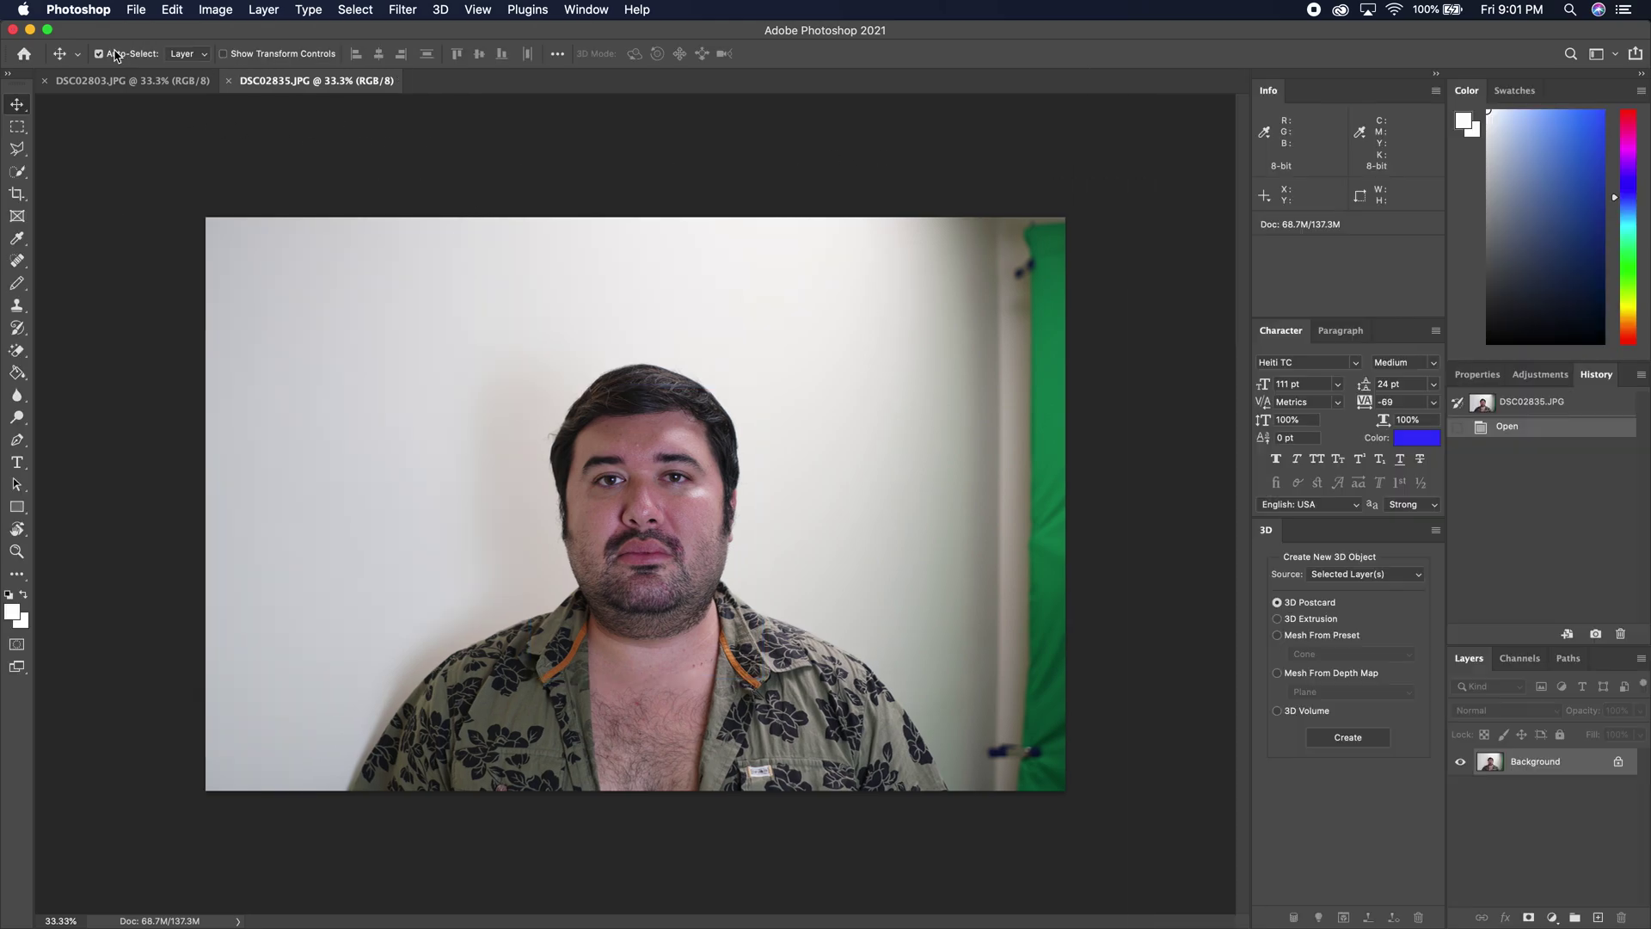
# Switch to DSC02803.JPG, open Neural Filters for the woman's portrait and enable Skin Smoothing.
pyautogui.click(126, 84)
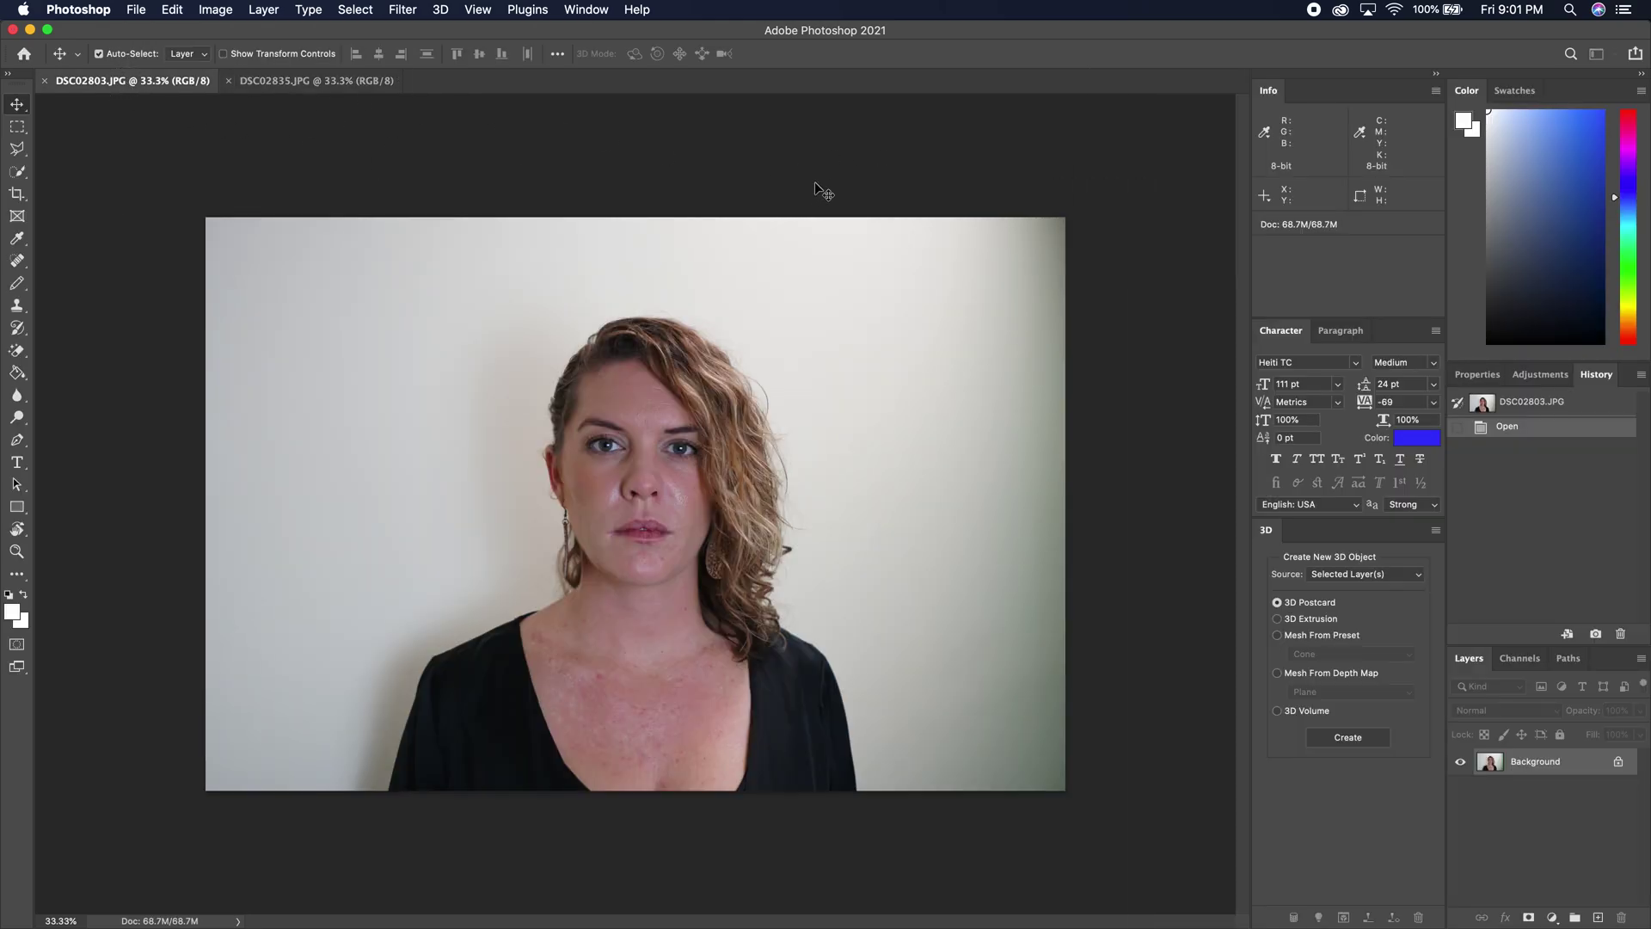
pyautogui.click(408, 9)
pyautogui.click(434, 82)
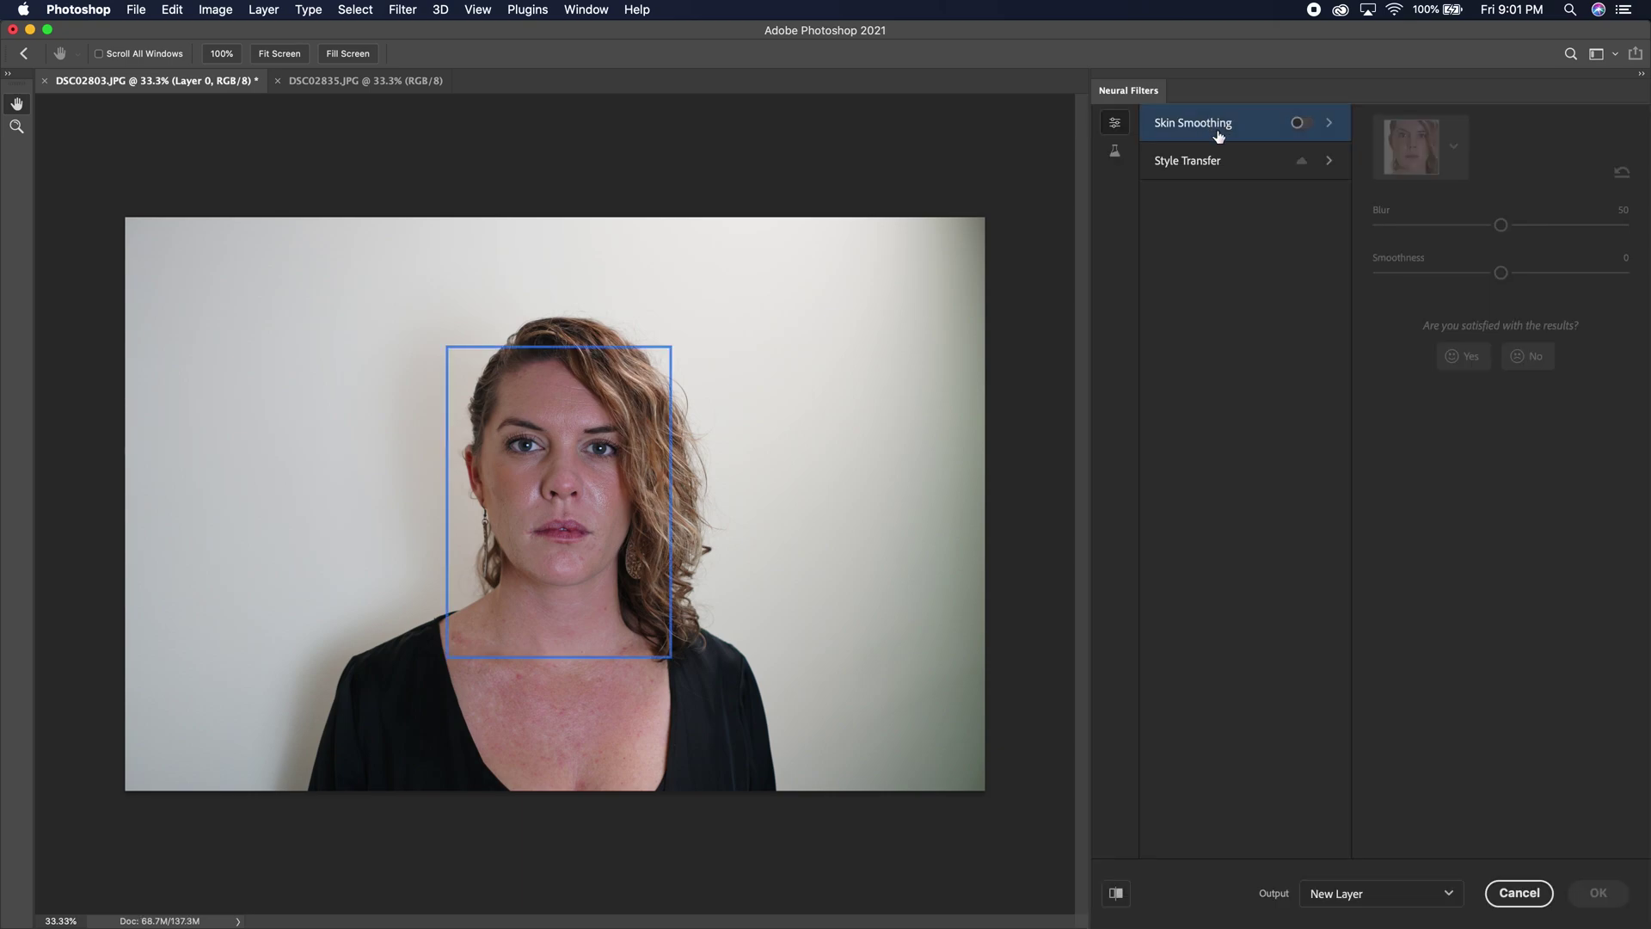
pyautogui.click(1301, 125)
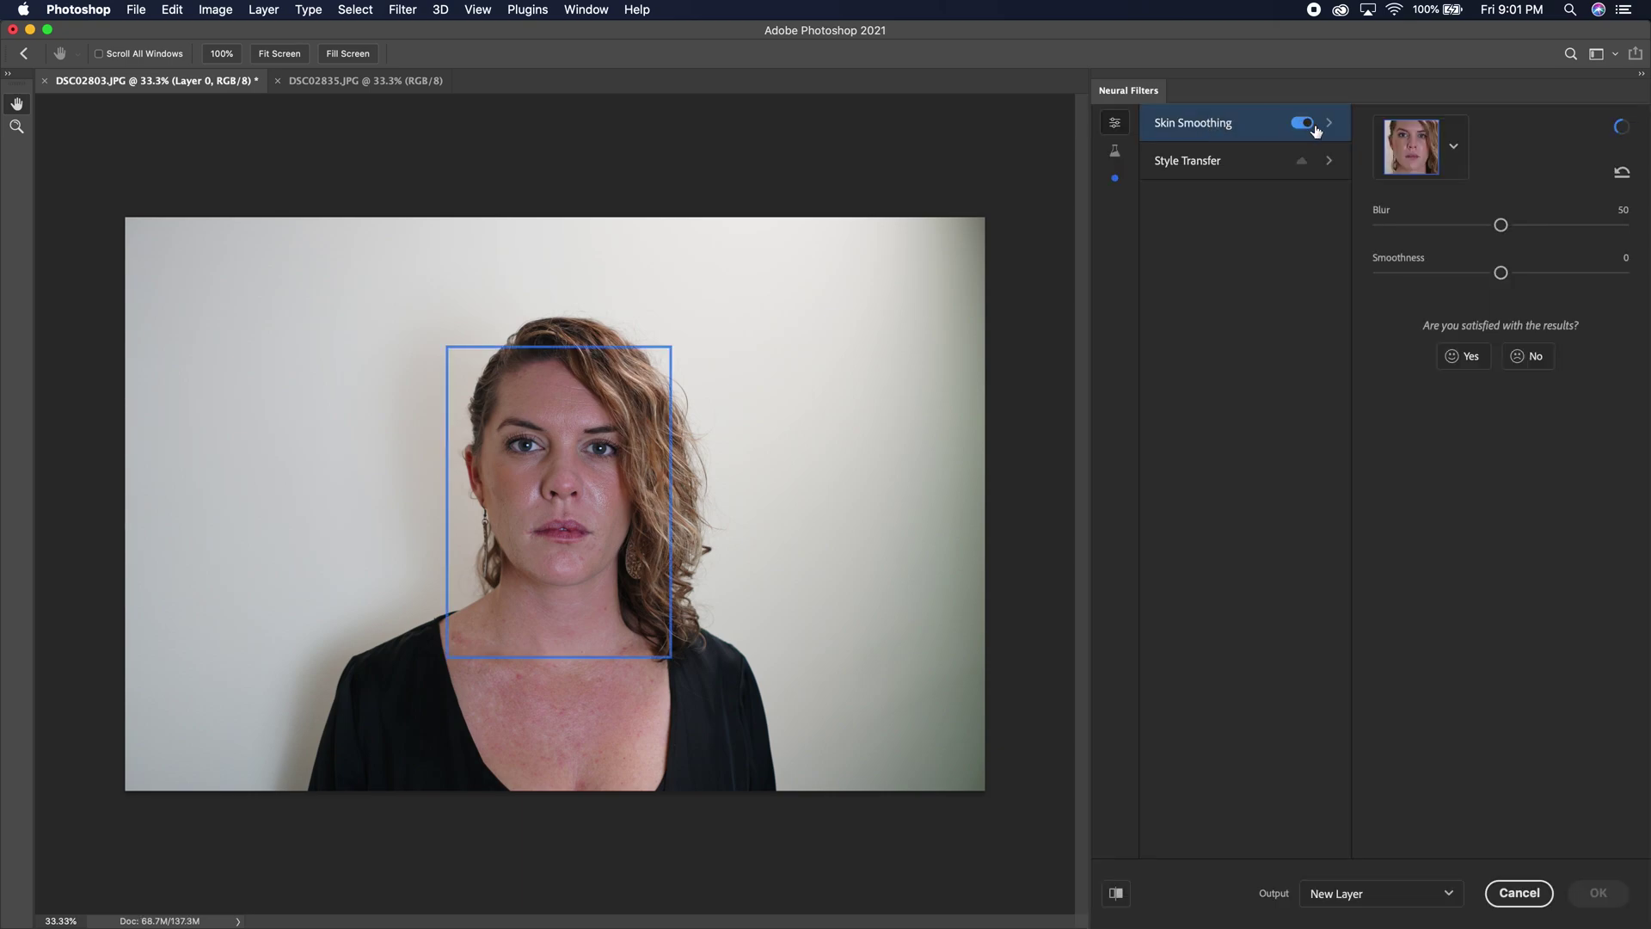